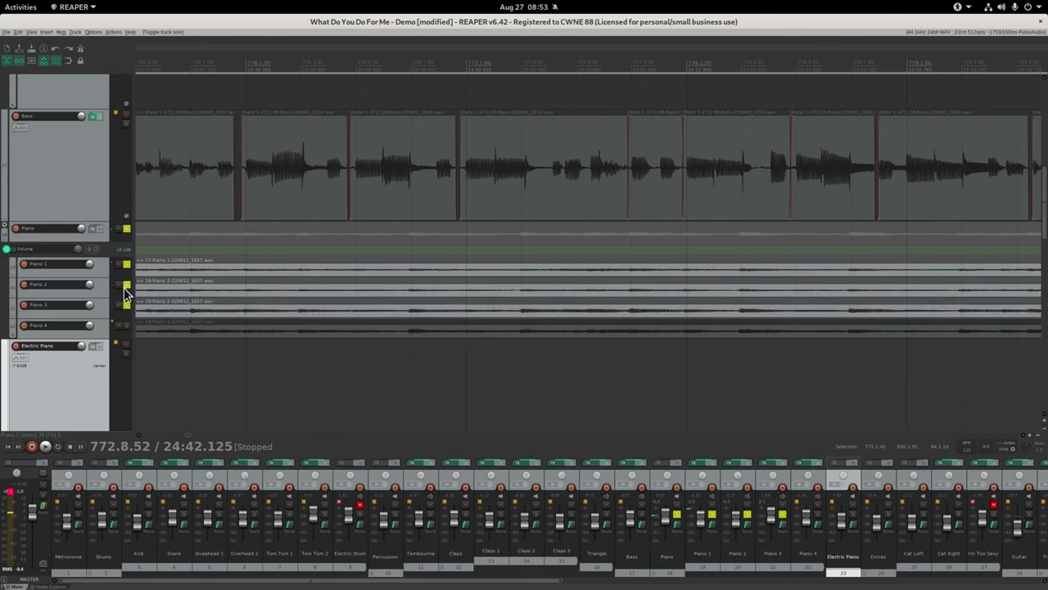
Clear the solos on Piano 1 and Piano 2, audition Piano 3 alone, and clear its solo.
{"action": "left_click", "coordinate": [126, 264]}
{"action": "key", "text": "space"}
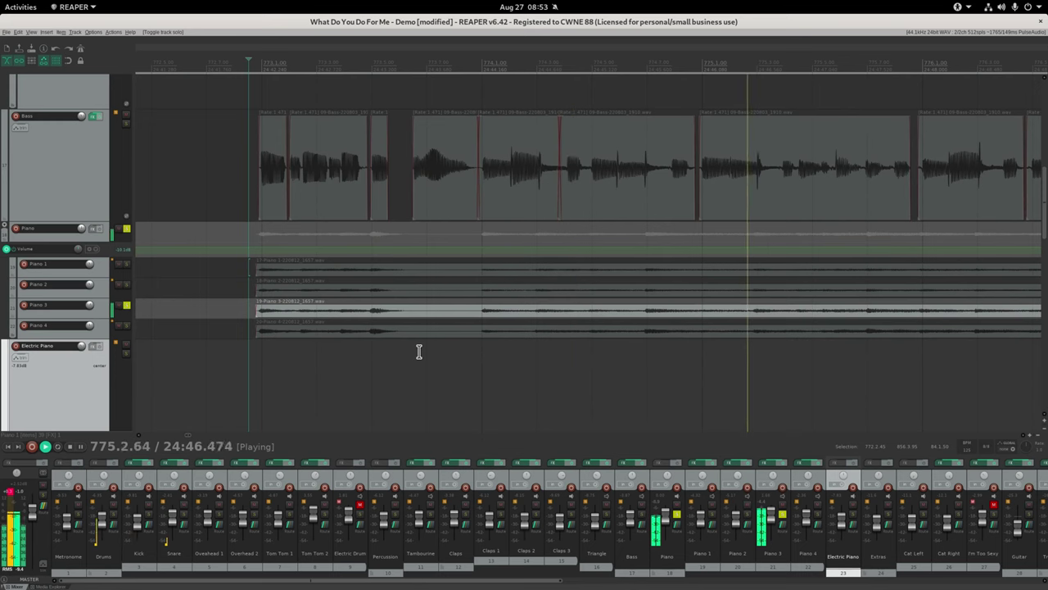
{"action": "key", "text": "space"}
{"action": "left_click", "coordinate": [126, 306]}
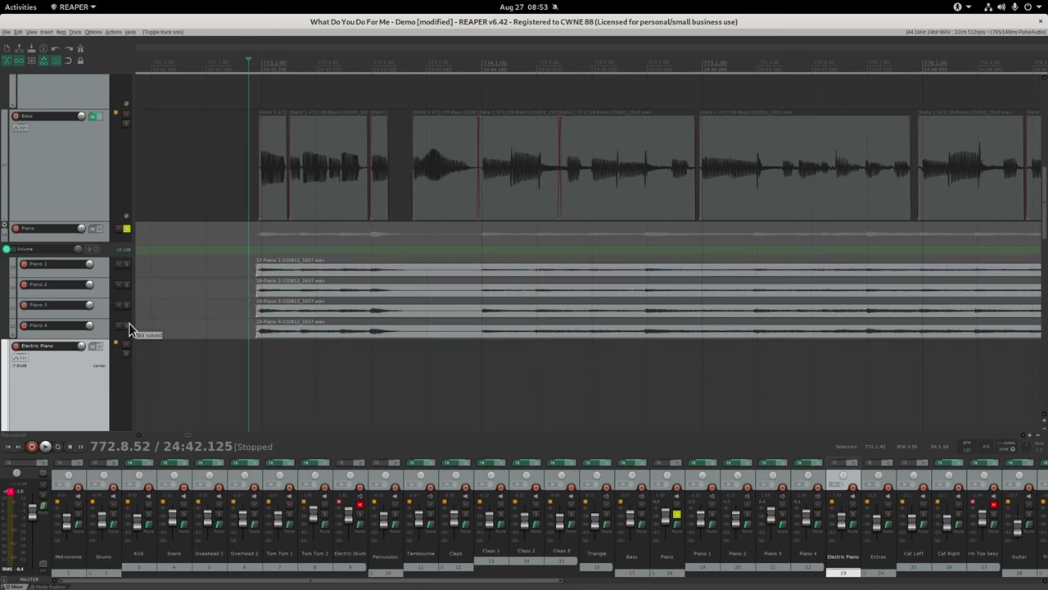
Solo Piano 4, play it back by itself, and clear its solo.
{"action": "left_click", "coordinate": [127, 326]}
{"action": "key", "text": "space"}
{"action": "key", "text": "space"}
{"action": "left_click", "coordinate": [126, 326]}
Play all four piano tracks together with only the parent Piano track soloed.
{"action": "key", "text": "space"}
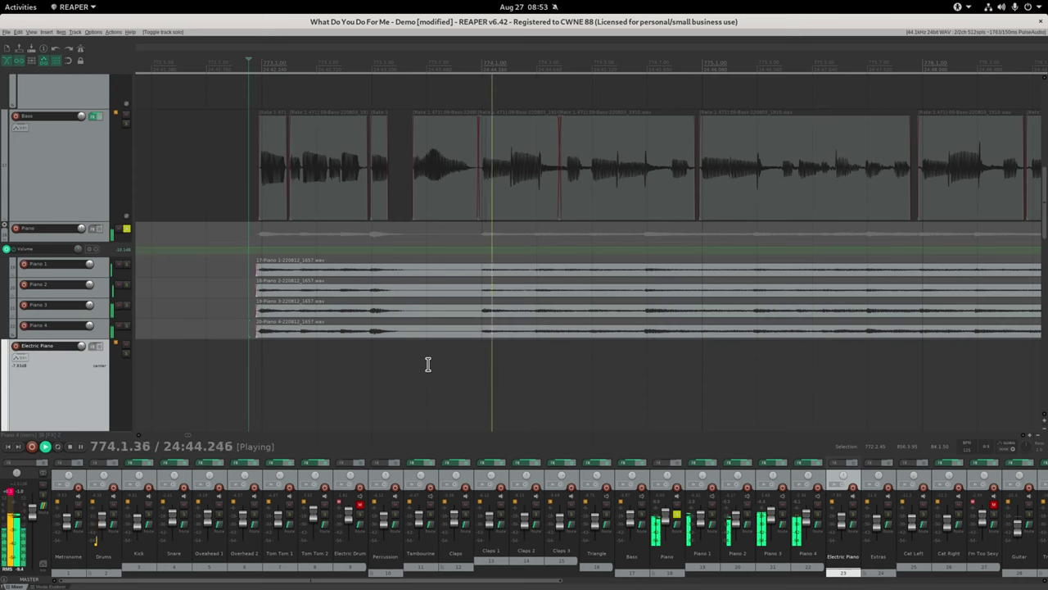
{"action": "scroll", "coordinate": [812, 369], "scroll_direction": "down", "scroll_amount": 5}
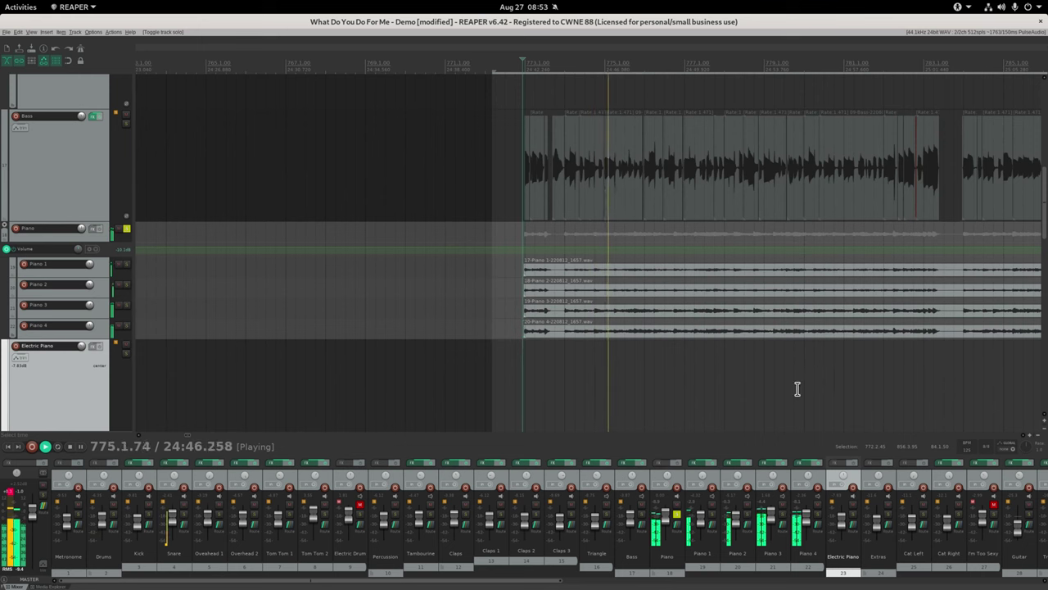
{"action": "scroll", "coordinate": [792, 386], "scroll_direction": "down", "scroll_amount": 2}
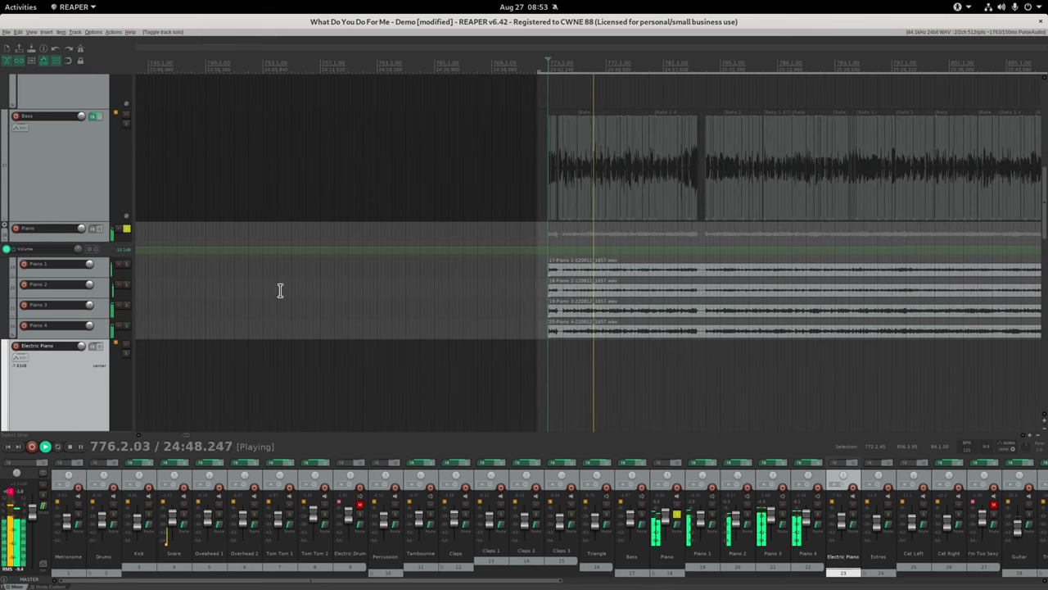
{"action": "key", "text": "space"}
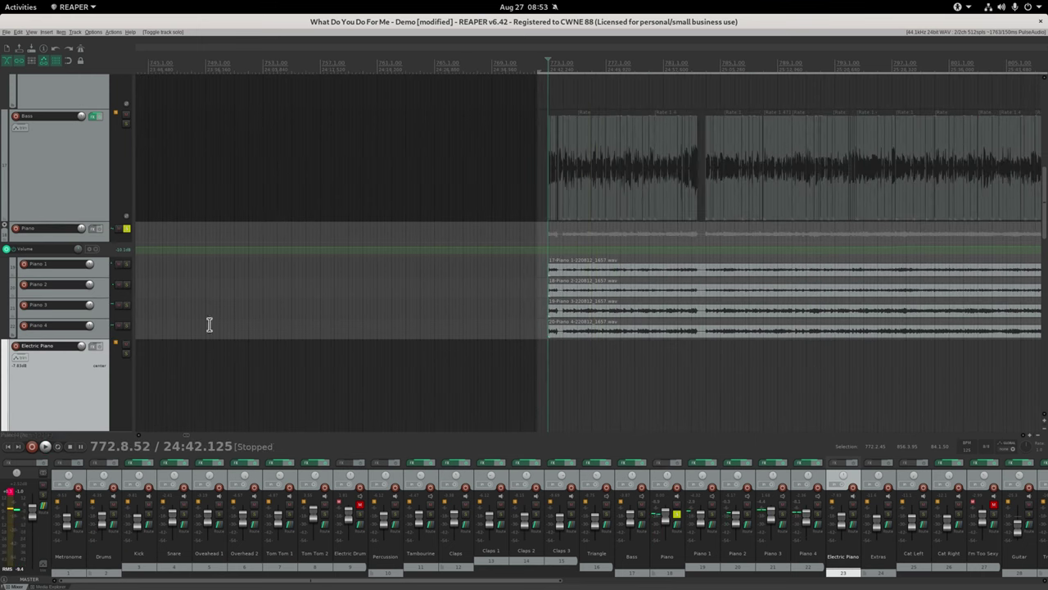
Examine the ReaEQ high-pass settings in Piano 1's effects chain and close it.
{"action": "left_click", "coordinate": [702, 463]}
{"action": "left_click_drag", "start_coordinate": [125, 137], "coordinate": [422, 218]}
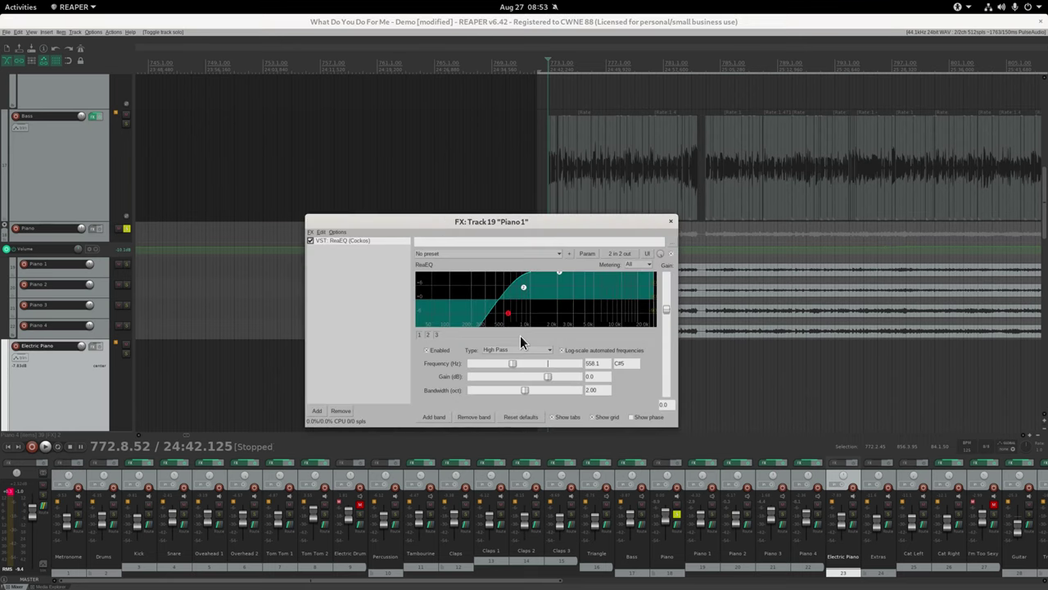
{"action": "left_click", "coordinate": [669, 222]}
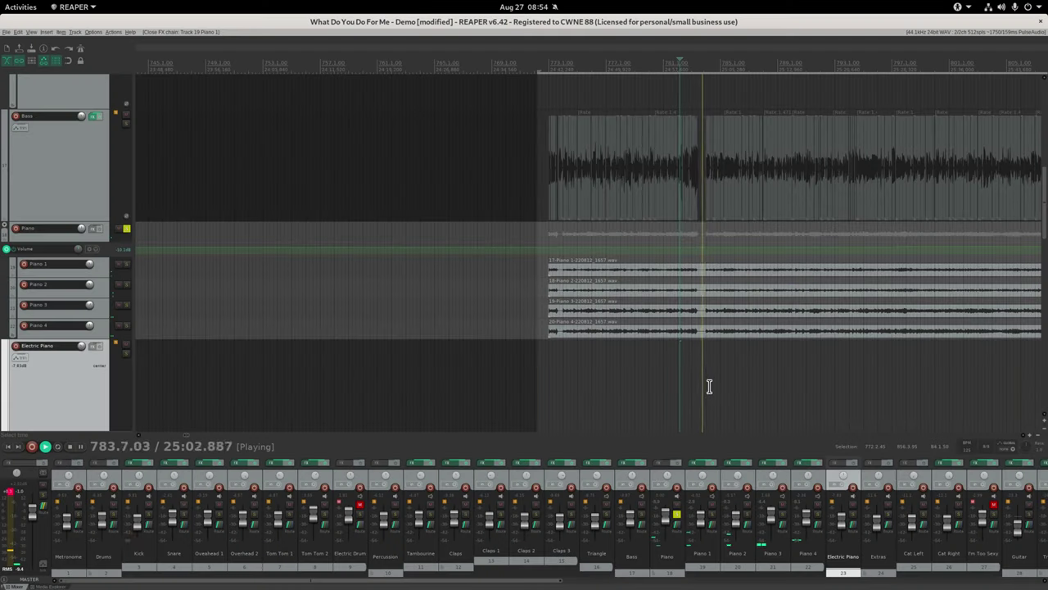
Place the edit cursor near the cat clips and clear the solo on the parent Piano track.
{"action": "scroll", "coordinate": [744, 352], "scroll_direction": "up", "scroll_amount": 2}
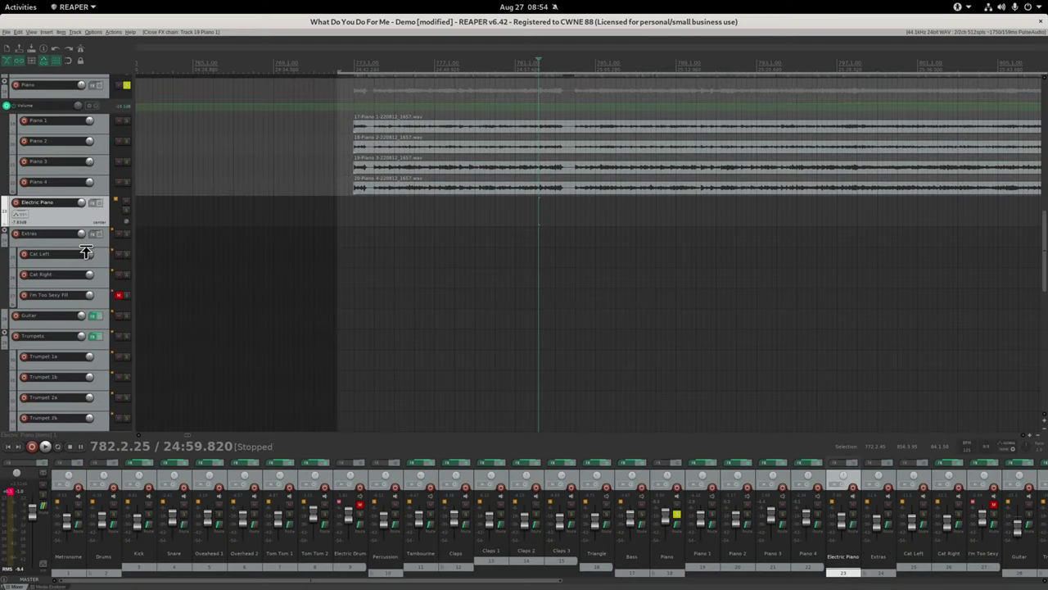
{"action": "scroll", "coordinate": [802, 323], "scroll_direction": "down", "scroll_amount": 6}
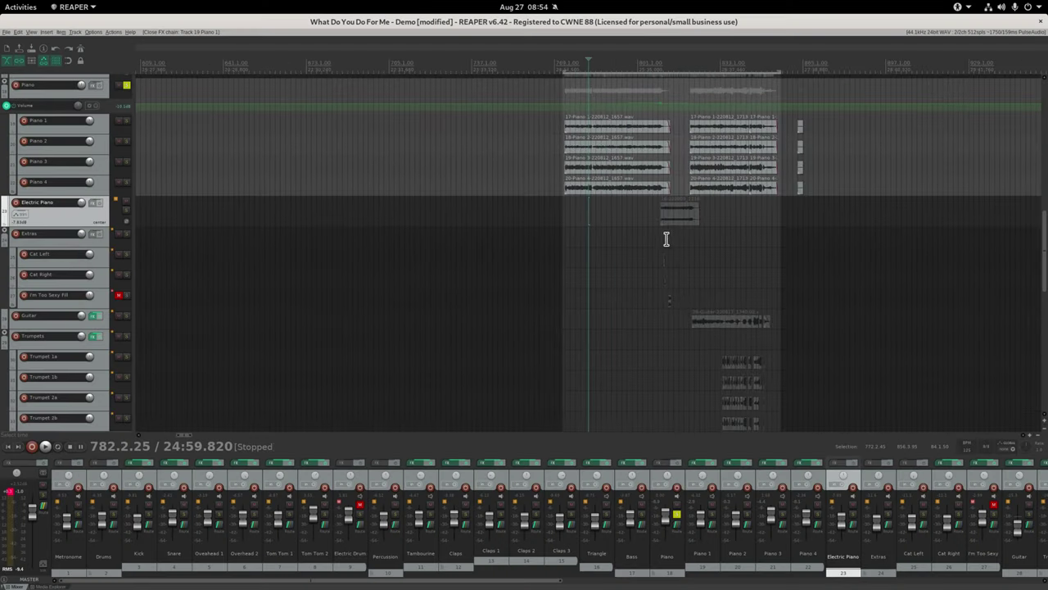
{"action": "left_click", "coordinate": [666, 238]}
{"action": "scroll", "coordinate": [664, 245], "scroll_direction": "up", "scroll_amount": 10}
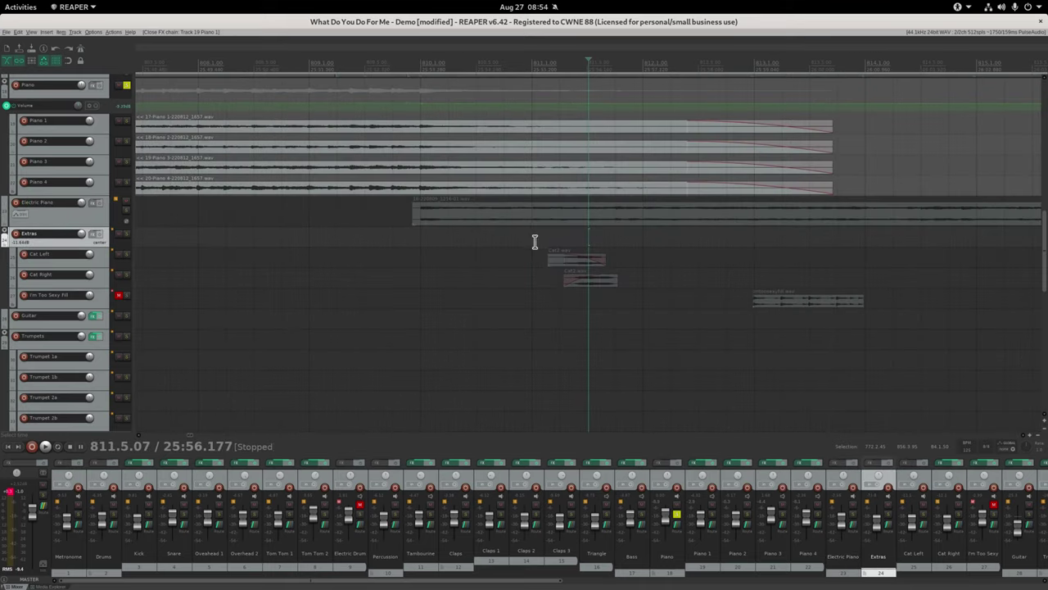
{"action": "left_click", "coordinate": [125, 85]}
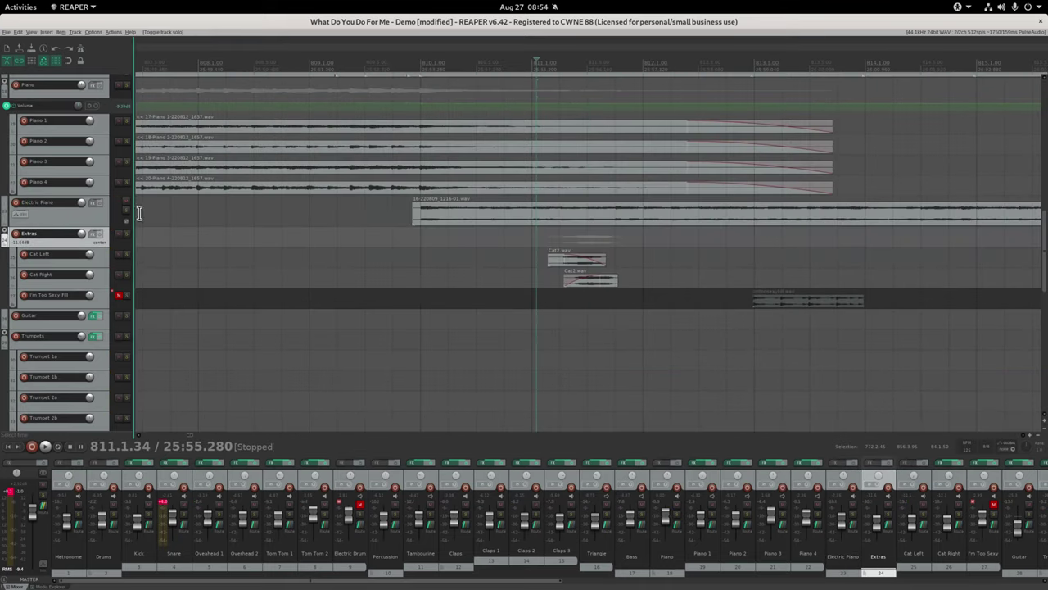
Solo Cat Left and Cat Right and play their clips together.
{"action": "left_click", "coordinate": [127, 255]}
{"action": "left_click", "coordinate": [127, 275]}
{"action": "key", "text": "space"}
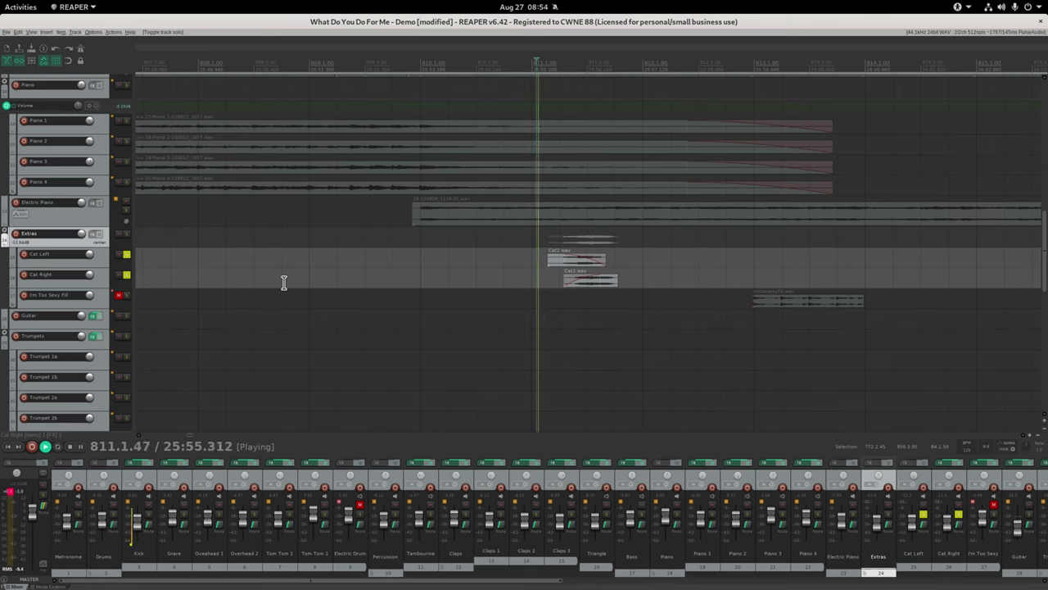
{"action": "key", "text": "space"}
Clear the solos on Cat Left and Cat Right and select the I'm Too Sexy Fill track.
{"action": "left_click", "coordinate": [793, 338]}
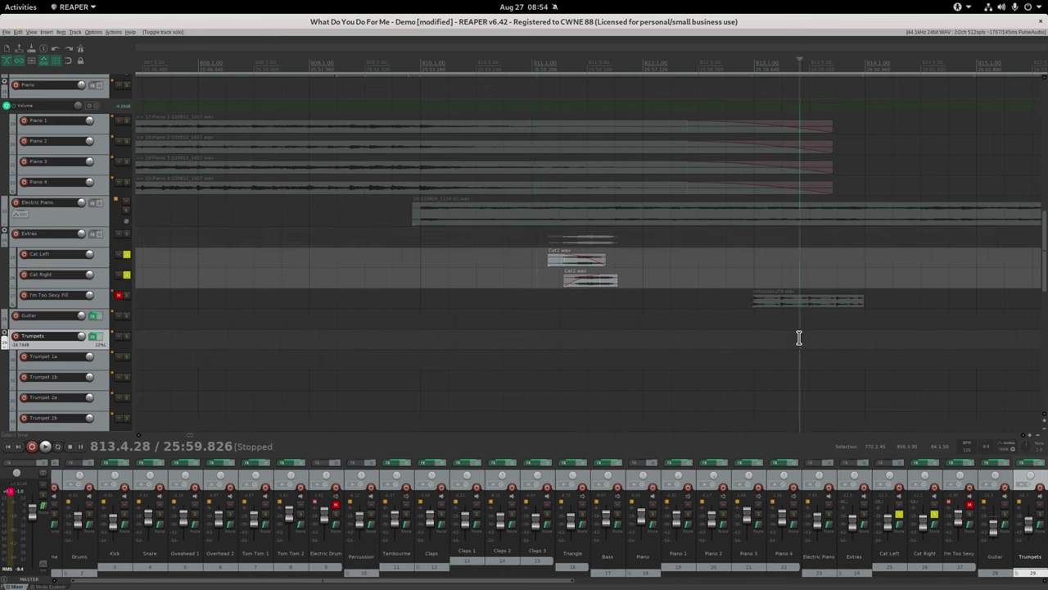
{"action": "scroll", "coordinate": [788, 338], "scroll_direction": "up", "scroll_amount": 4}
{"action": "left_click", "coordinate": [126, 254]}
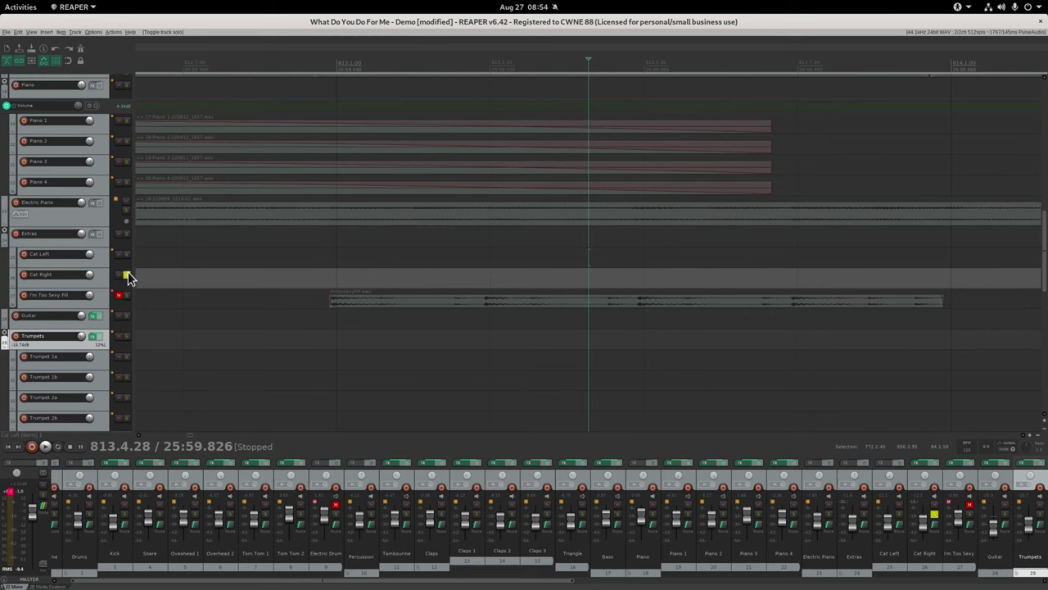
{"action": "left_click", "coordinate": [126, 274]}
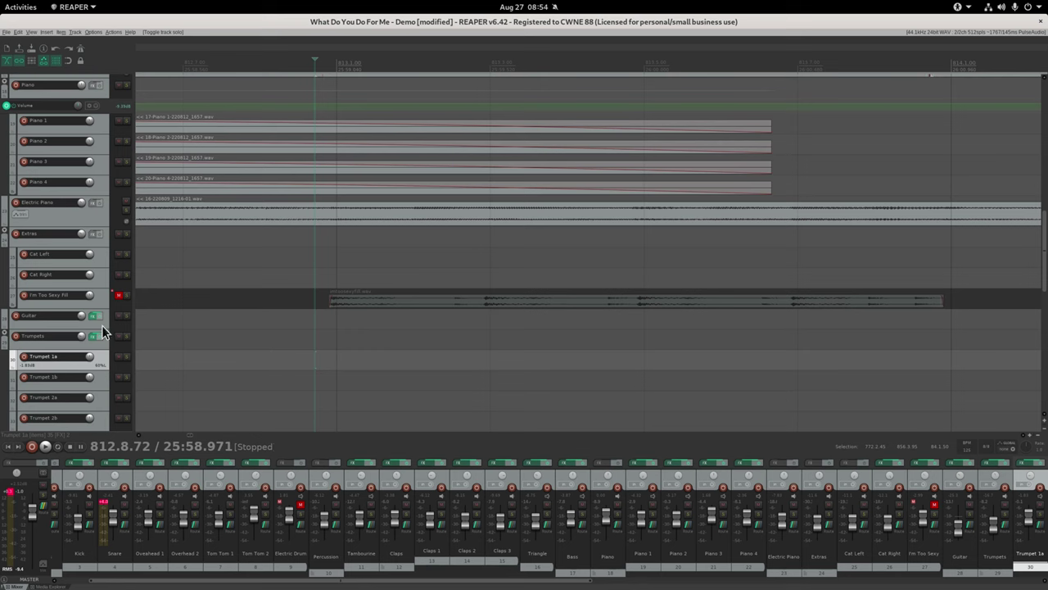
{"action": "left_click", "coordinate": [105, 298]}
{"action": "scroll", "coordinate": [113, 227], "scroll_direction": "down", "scroll_amount": 3}
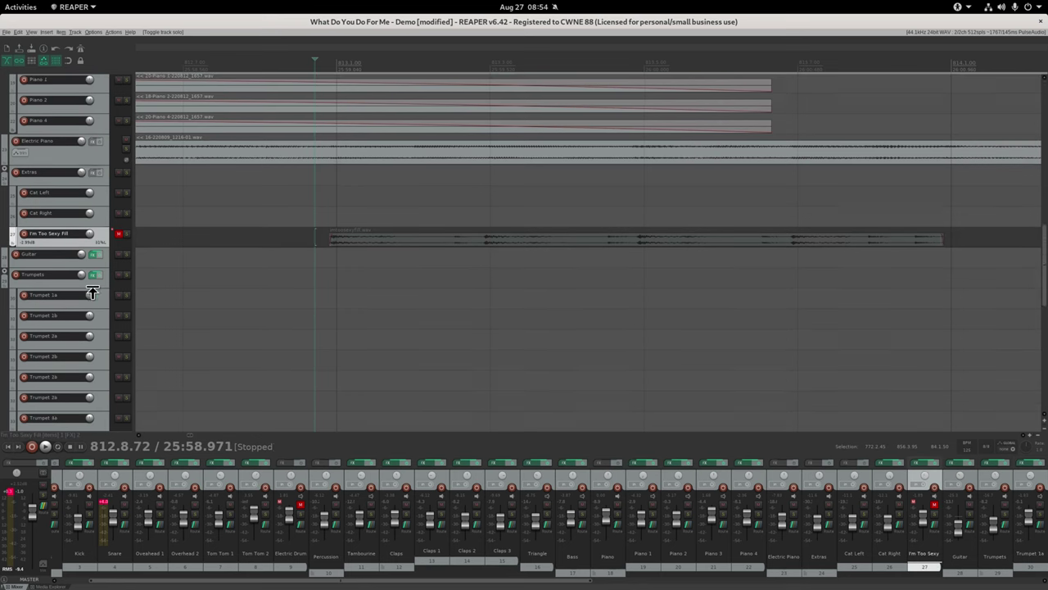
{"action": "left_click", "coordinate": [98, 223]}
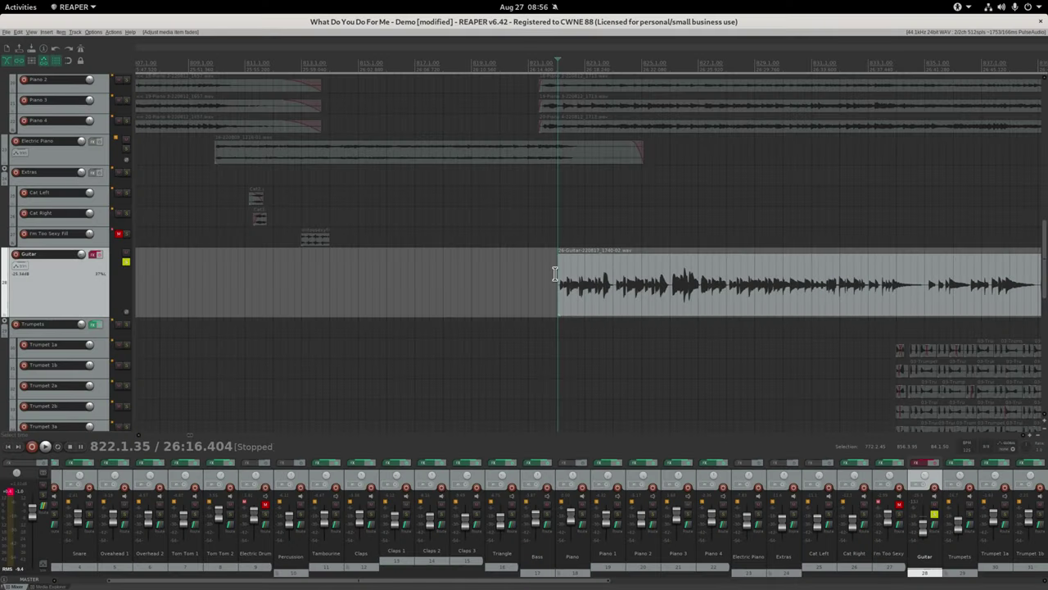
Play the soloed Guitar track from the start of its clip with its effects chain bypassed.
{"action": "key", "text": "space"}
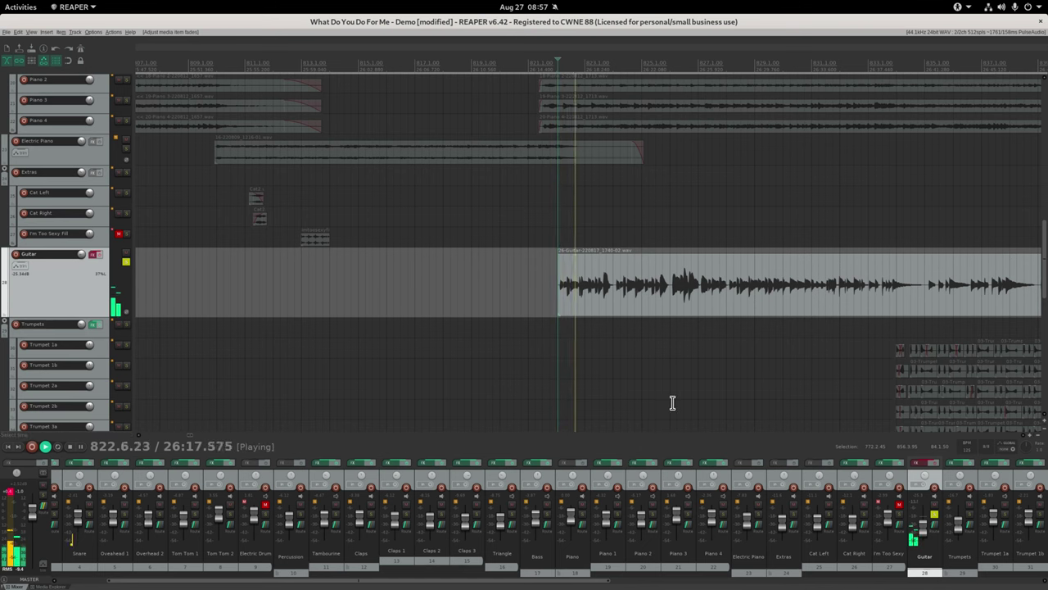
{"action": "scroll", "coordinate": [758, 320], "scroll_direction": "up", "scroll_amount": 3}
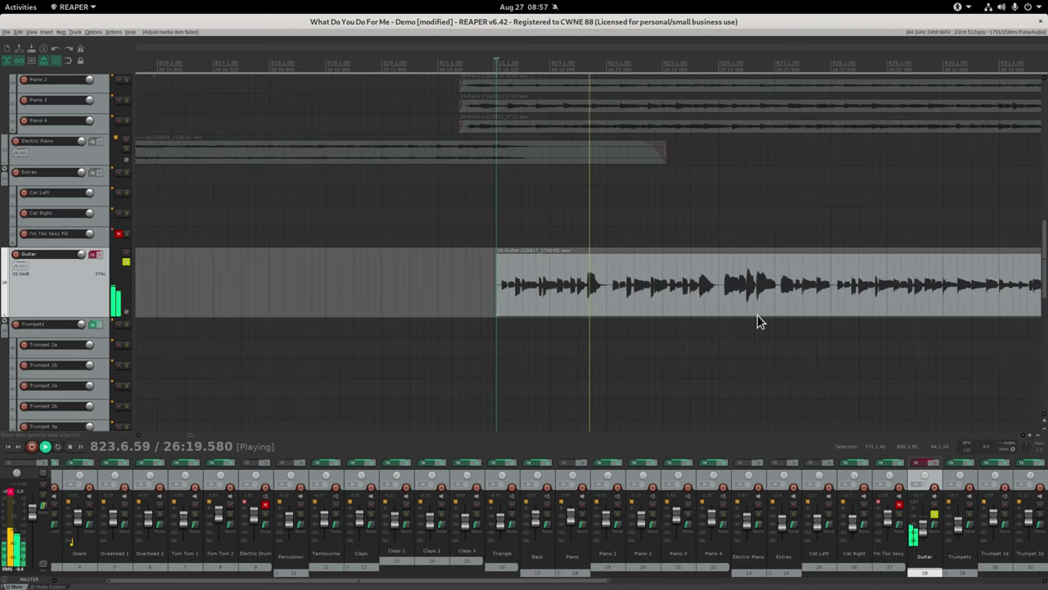
{"action": "scroll", "coordinate": [758, 319], "scroll_direction": "up", "scroll_amount": 3}
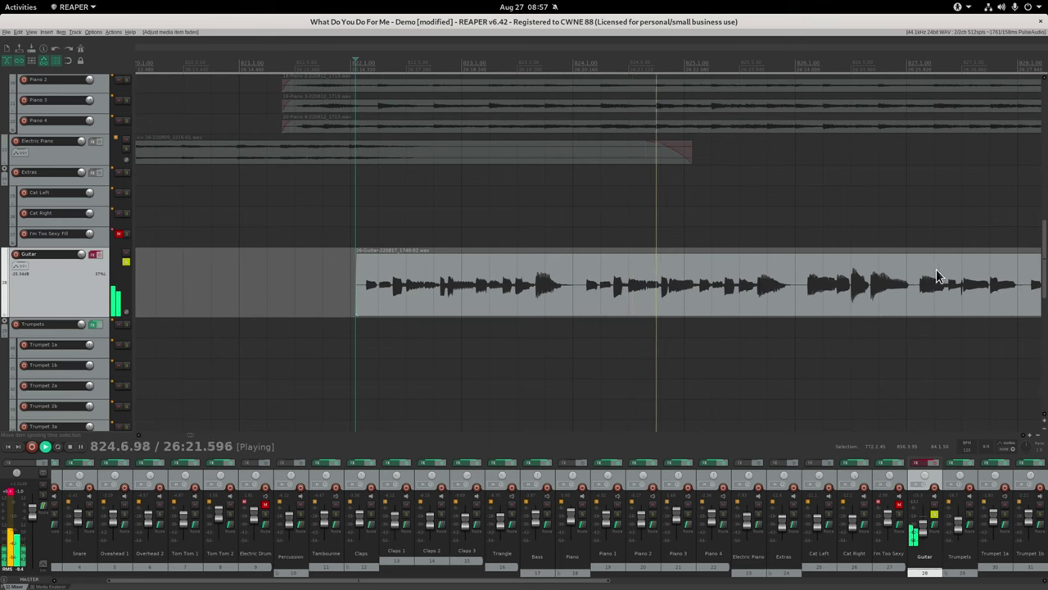
{"action": "scroll", "coordinate": [807, 284], "scroll_direction": "down", "scroll_amount": 3}
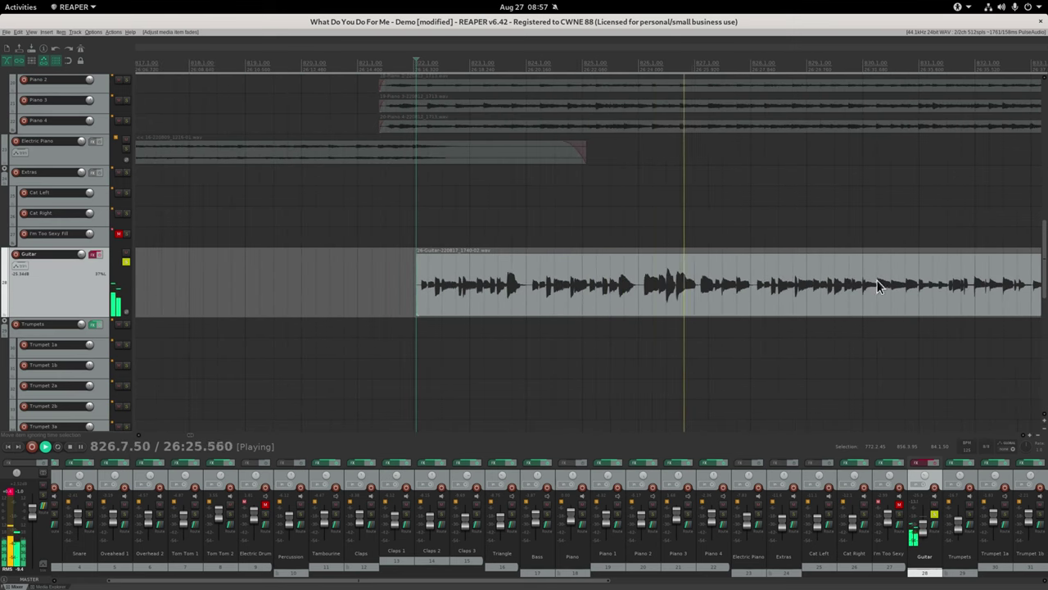
{"action": "key", "text": "space"}
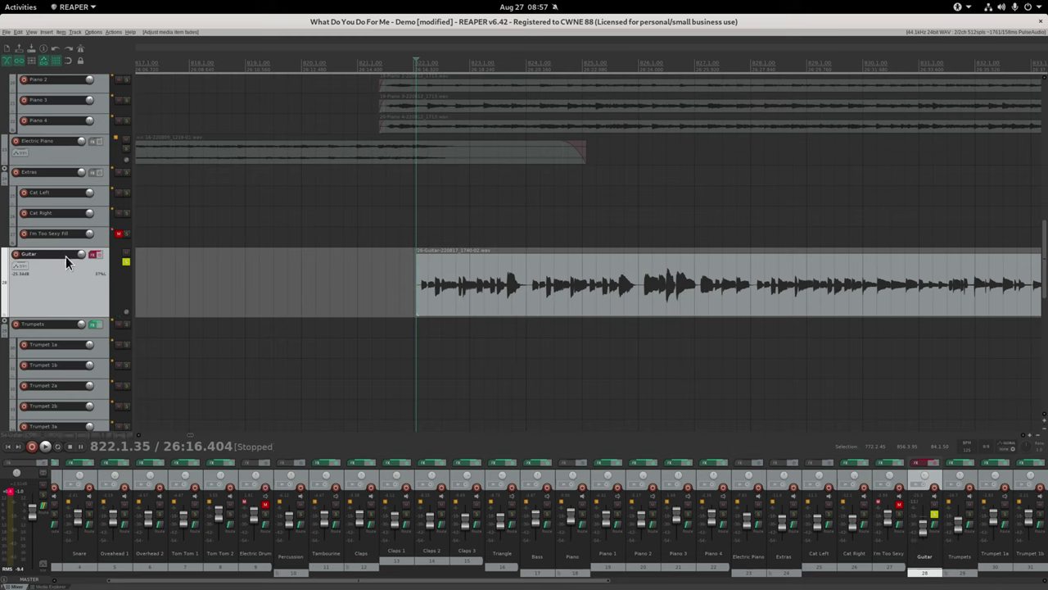
Enable the Guitar track's effects and open its effects chain.
{"action": "right_click", "coordinate": [96, 257]}
{"action": "left_click", "coordinate": [96, 257]}
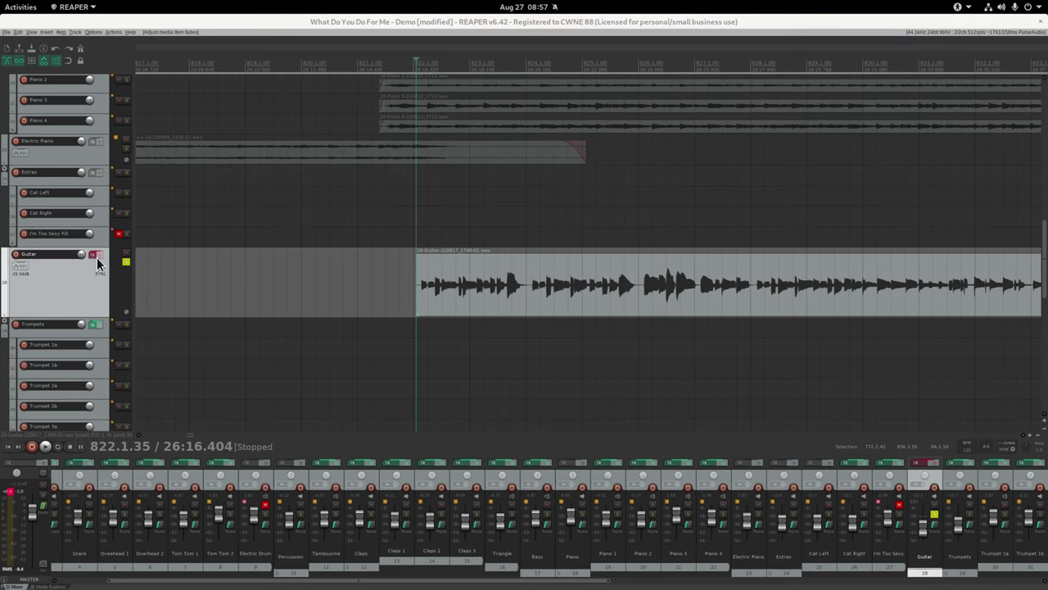
{"action": "left_click", "coordinate": [97, 256]}
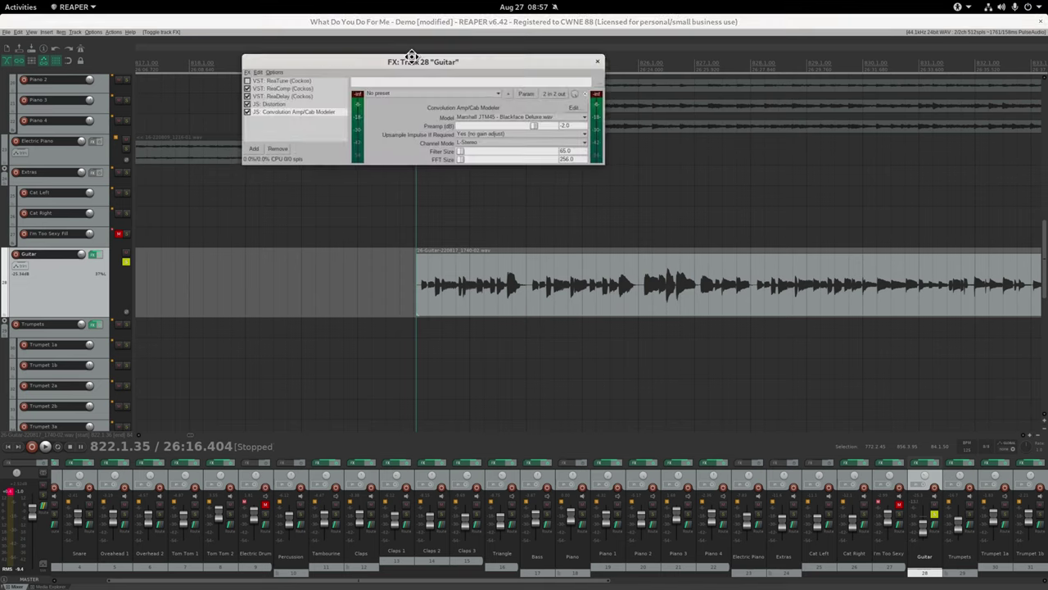
Review the ReaTune, ReaComp, ReaDelay, Distortion and Convolution Amp/Cab Modeler effects on the Guitar track.
{"action": "left_click", "coordinate": [282, 81]}
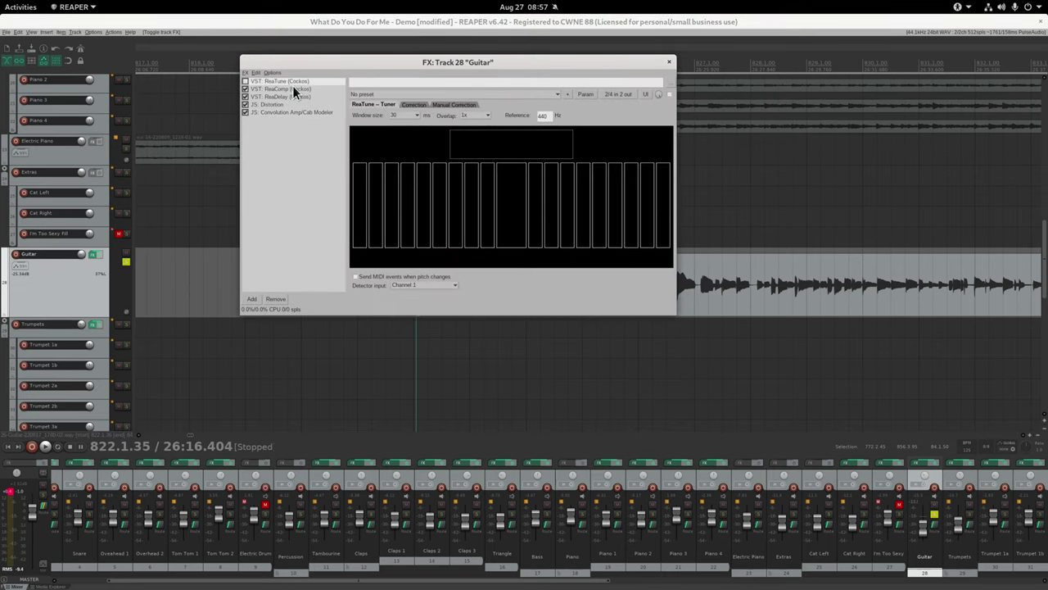
{"action": "left_click", "coordinate": [271, 88]}
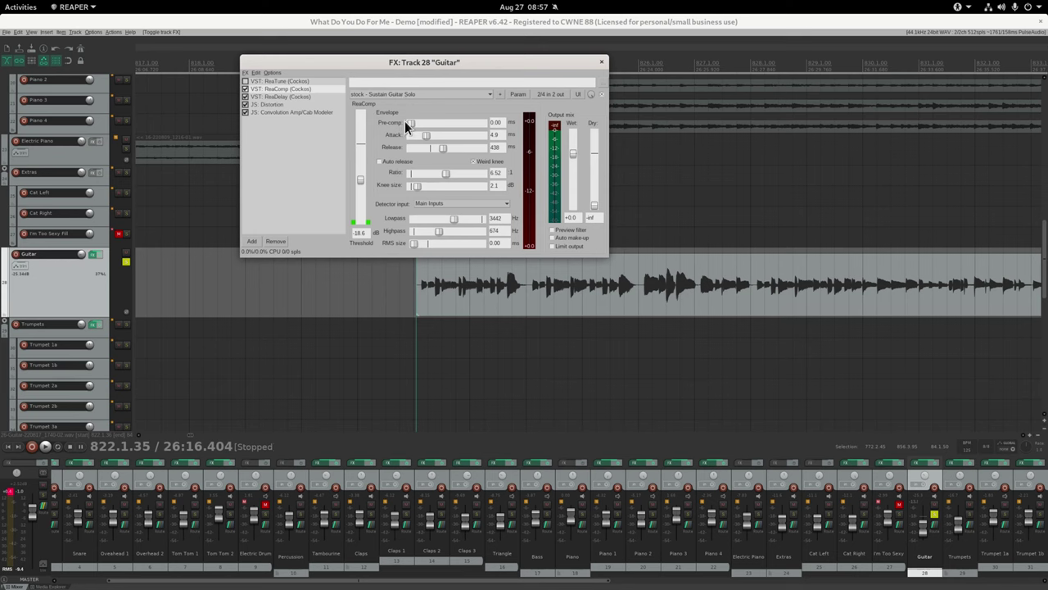
{"action": "left_click", "coordinate": [301, 98]}
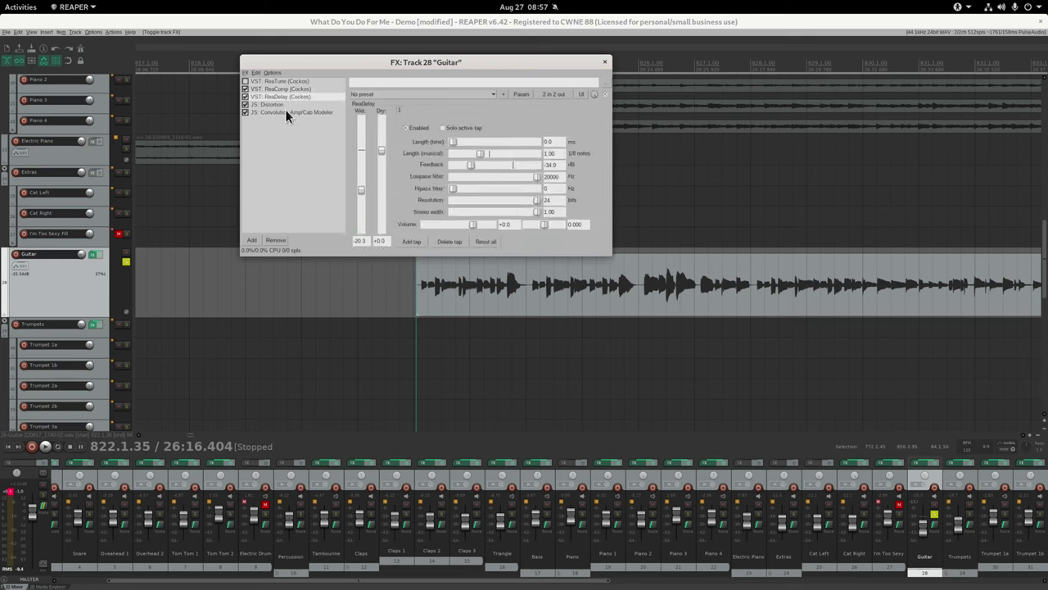
{"action": "left_click", "coordinate": [277, 104]}
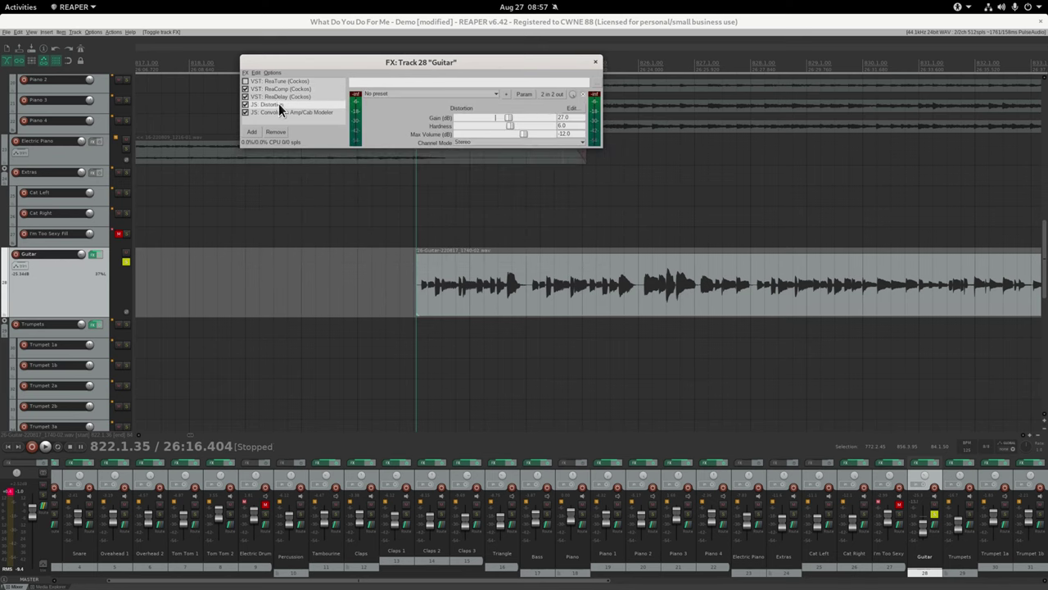
{"action": "left_click", "coordinate": [278, 113]}
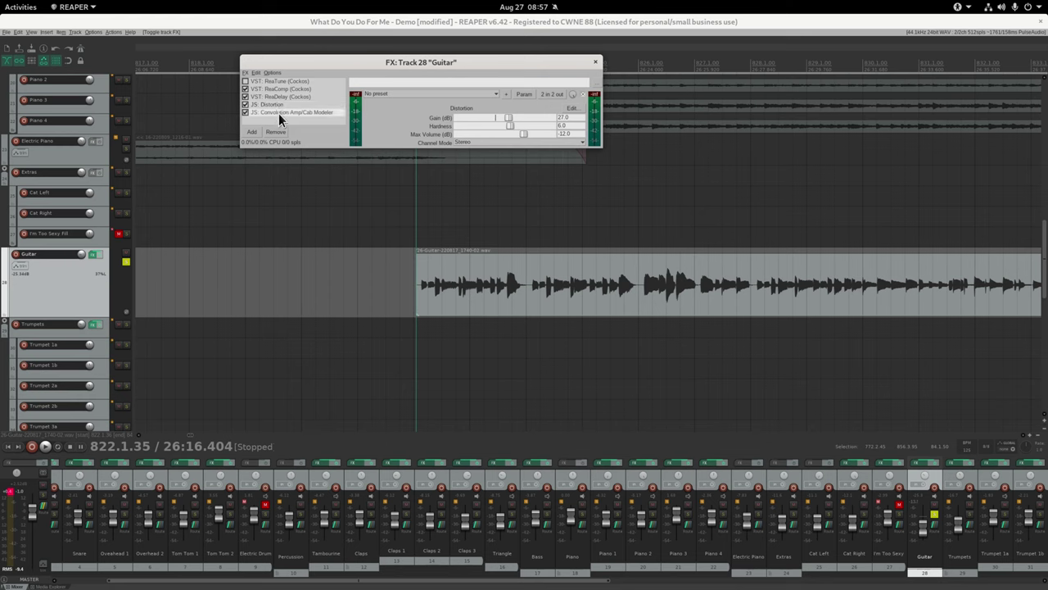
Bypass Convolution Amp/Cab Modeler, Distortion, ReaDelay and ReaComp individually, and play the dry guitar from just before its clip.
{"action": "left_click", "coordinate": [245, 112]}
{"action": "left_click", "coordinate": [245, 104]}
{"action": "left_click", "coordinate": [244, 97]}
{"action": "left_click", "coordinate": [245, 88]}
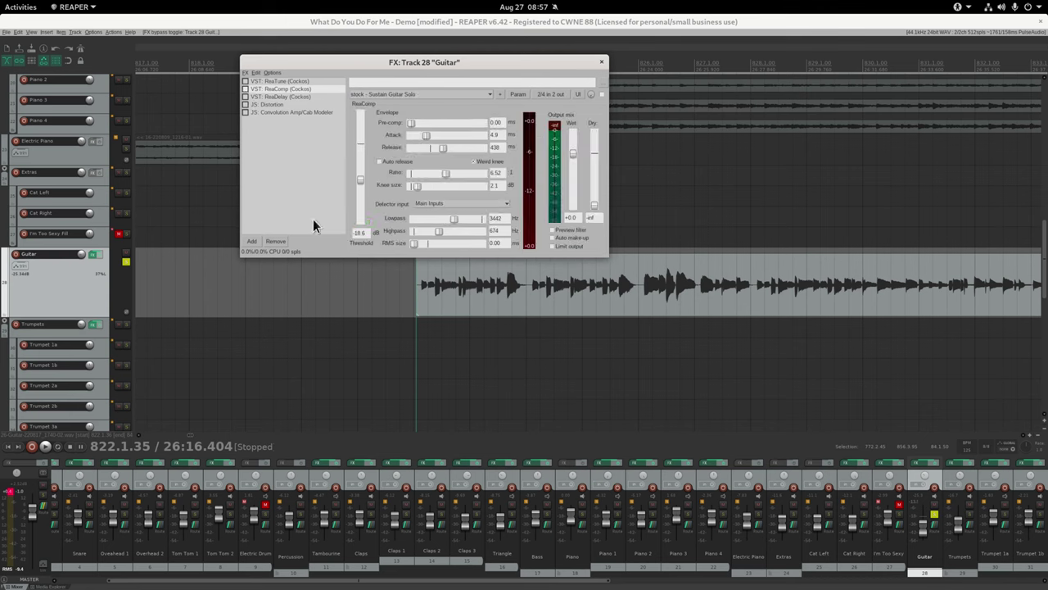
{"action": "left_click", "coordinate": [413, 322]}
{"action": "key", "text": "space"}
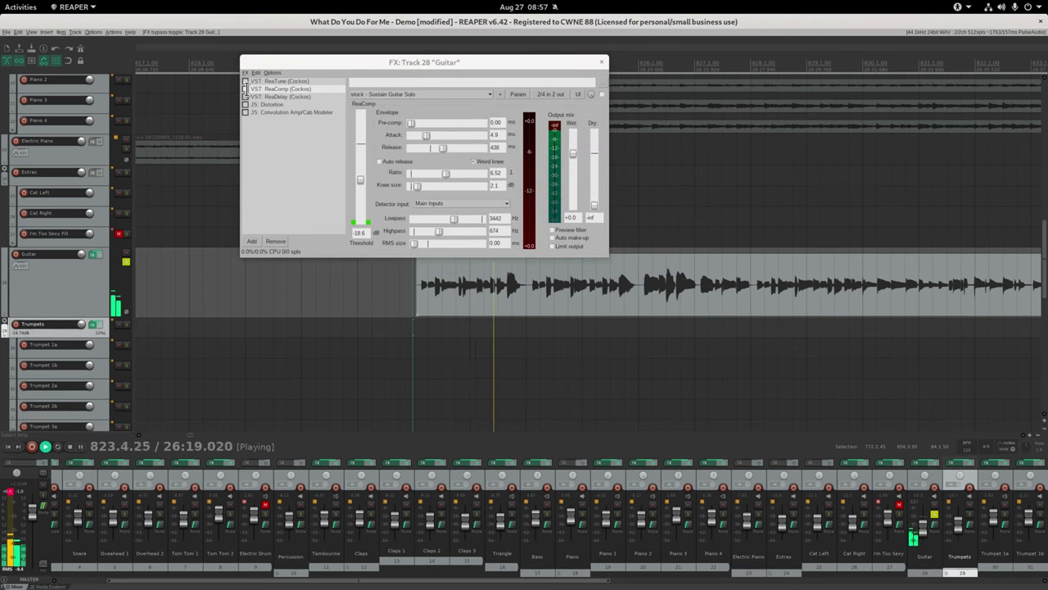
Re-enable ReaComp, ReaDelay, Distortion and Convolution Amp/Cab Modeler one at a time during playback to hear each effect.
{"action": "left_click", "coordinate": [245, 88]}
{"action": "left_click", "coordinate": [246, 96]}
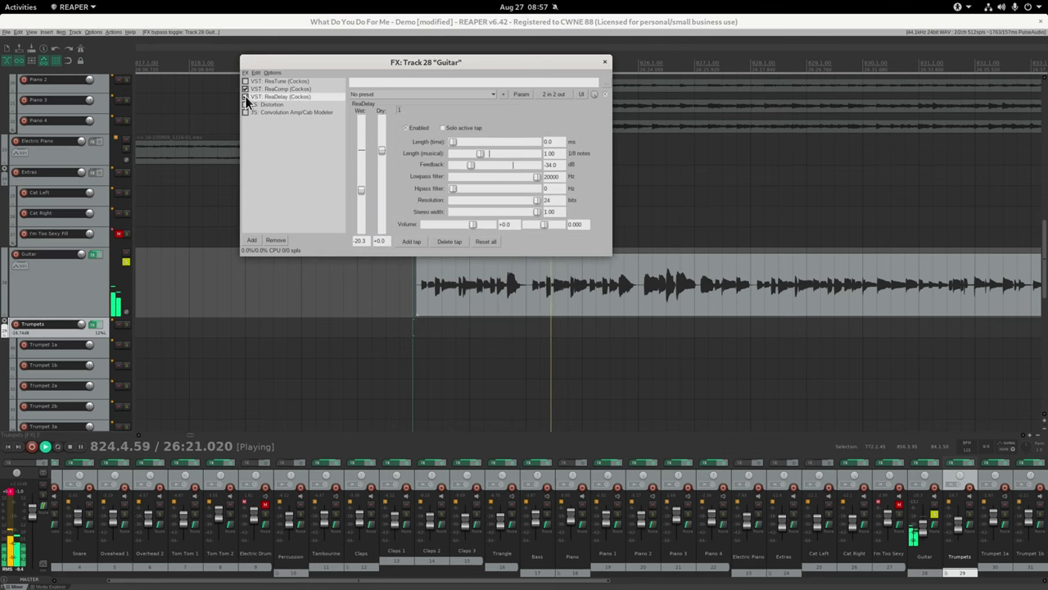
{"action": "left_click", "coordinate": [245, 104]}
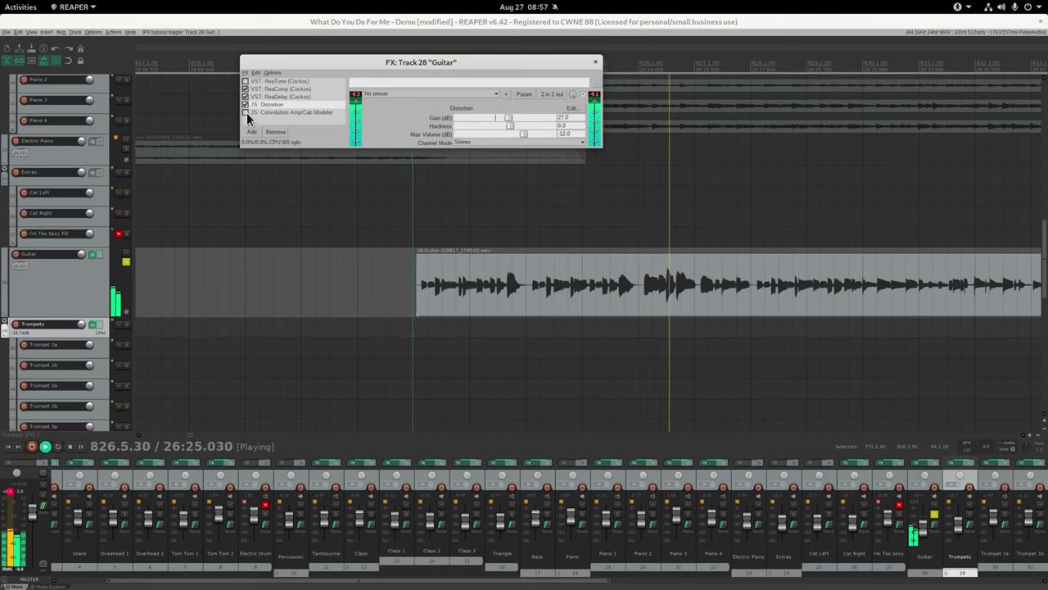
{"action": "left_click", "coordinate": [246, 113]}
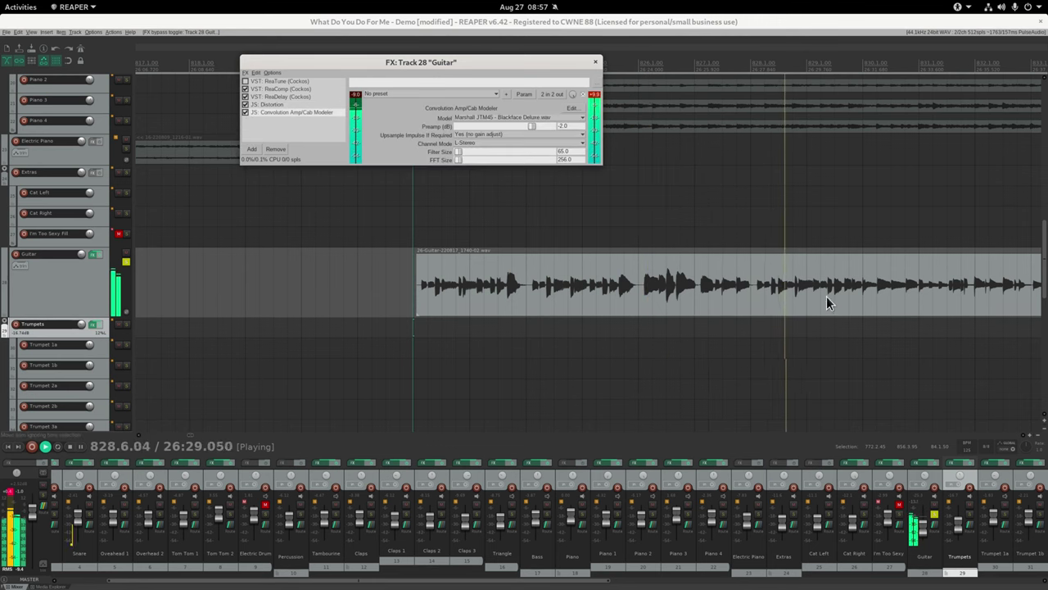
Play the Guitar track's closing section from within its last long clip, comparing it with the track's effects bypassed and enabled.
{"action": "scroll", "coordinate": [826, 297], "scroll_direction": "down", "scroll_amount": 2}
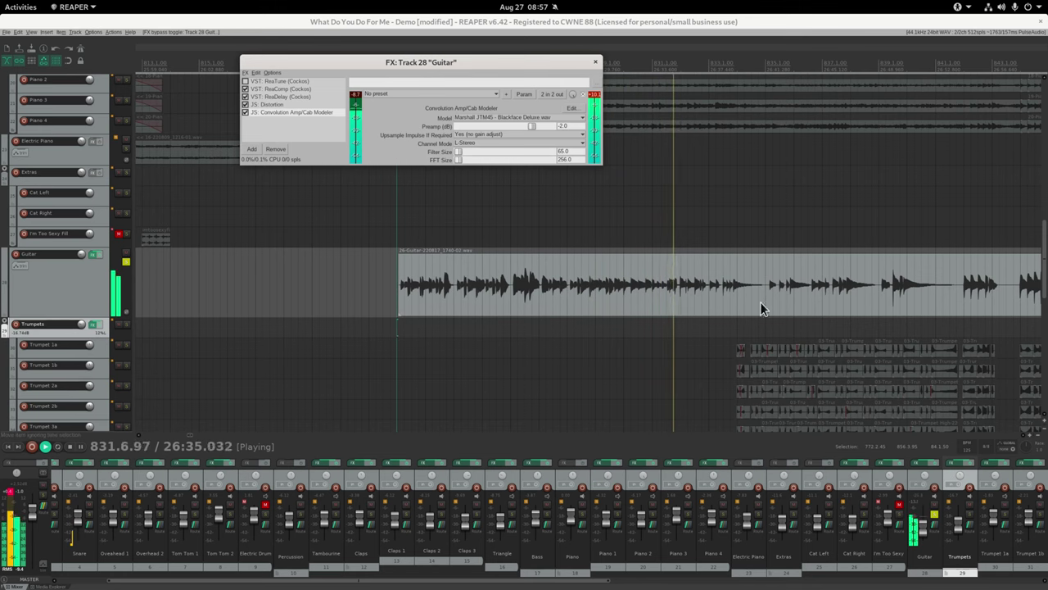
{"action": "scroll", "coordinate": [749, 250], "scroll_direction": "down", "scroll_amount": 3}
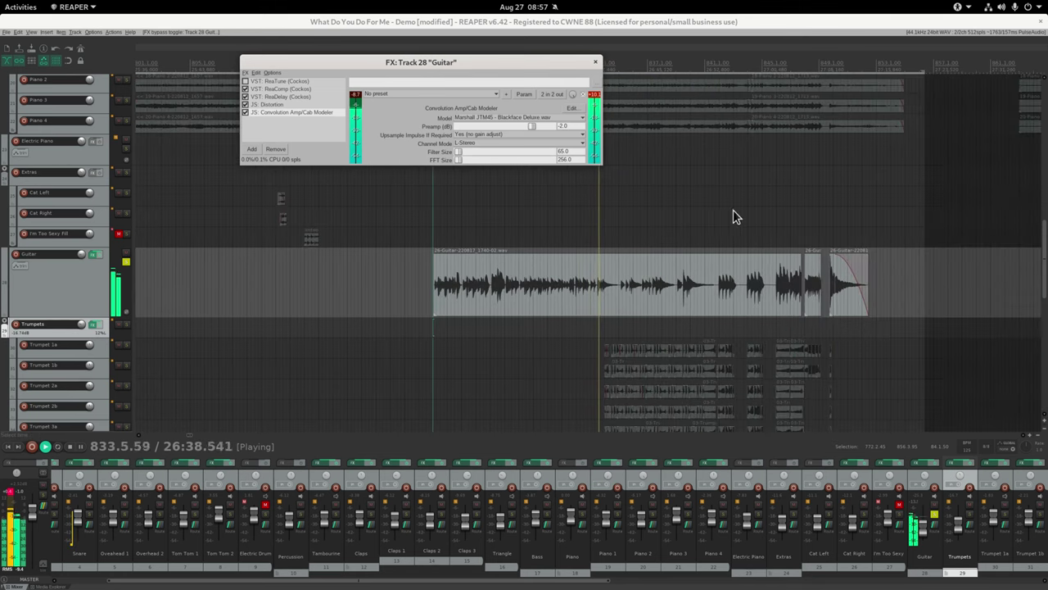
{"action": "left_click", "coordinate": [776, 239]}
{"action": "scroll", "coordinate": [777, 239], "scroll_direction": "up", "scroll_amount": 3}
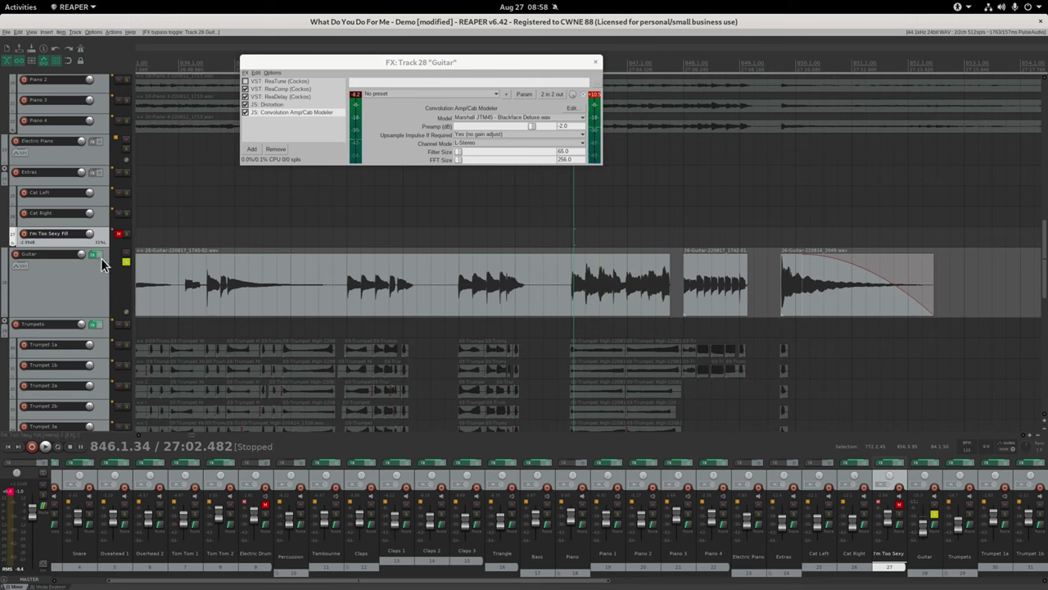
{"action": "key", "text": "space"}
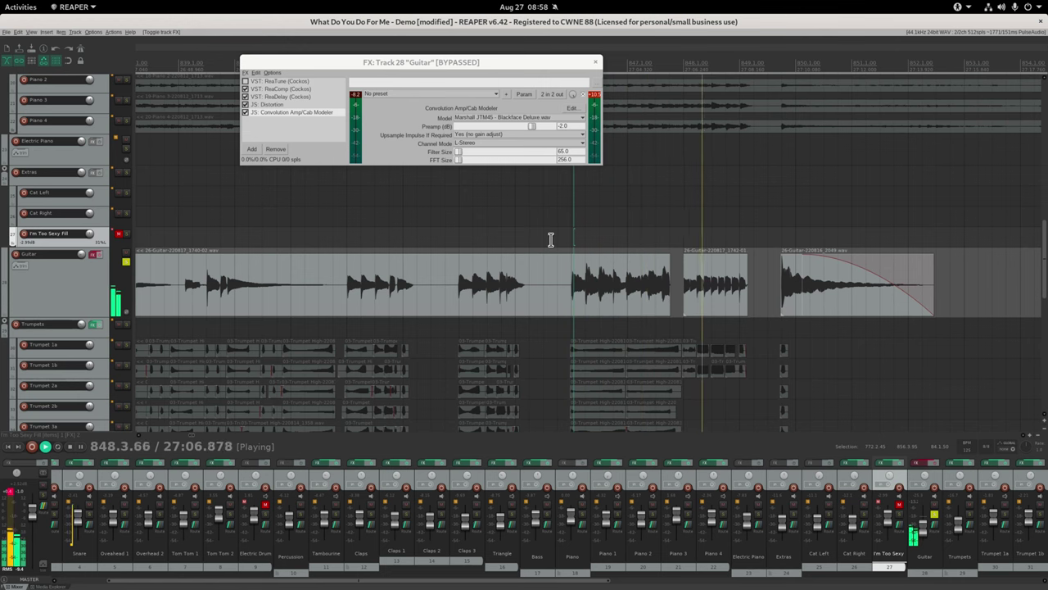
{"action": "left_click", "coordinate": [95, 256], "text": "ctrl"}
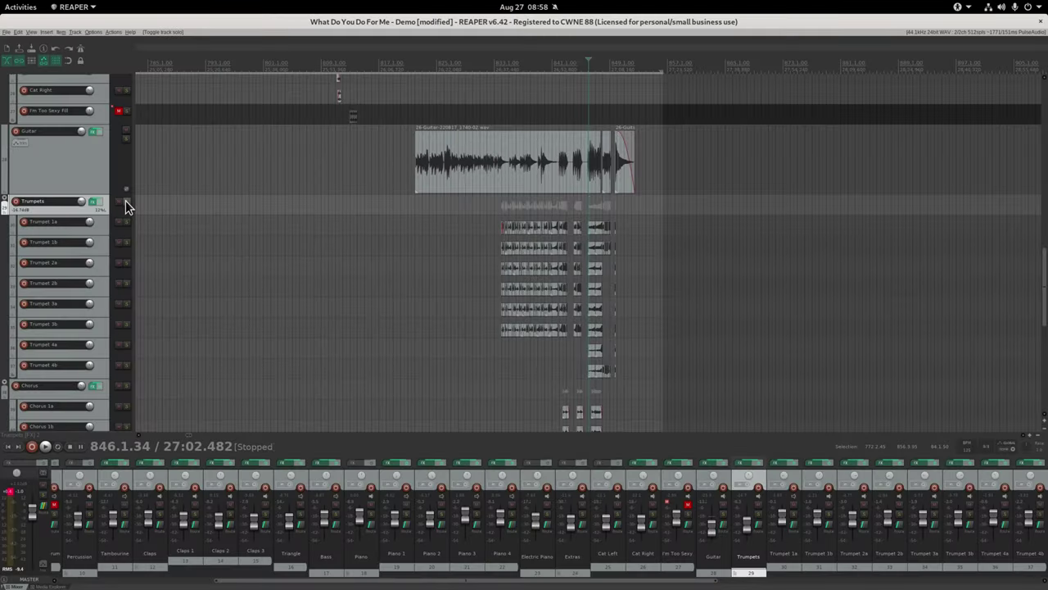
Solo the Trumpets folder track and place the edit cursor just before the first trumpet clips.
{"action": "scroll", "coordinate": [511, 309], "scroll_direction": "up", "scroll_amount": 5}
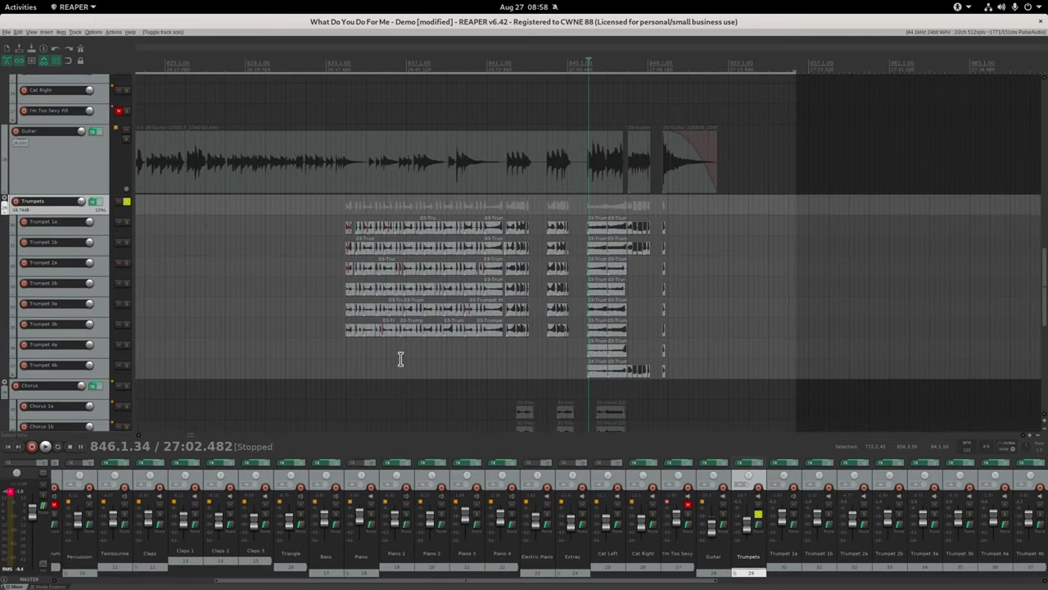
{"action": "left_click", "coordinate": [408, 361]}
{"action": "scroll", "coordinate": [406, 363], "scroll_direction": "up", "scroll_amount": 4}
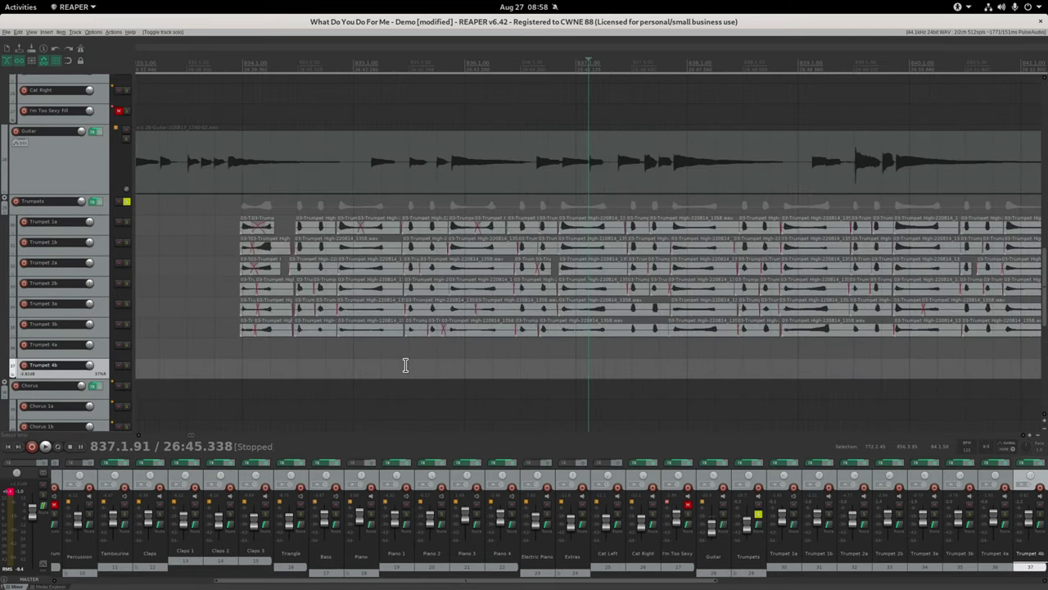
{"action": "left_click", "coordinate": [234, 202]}
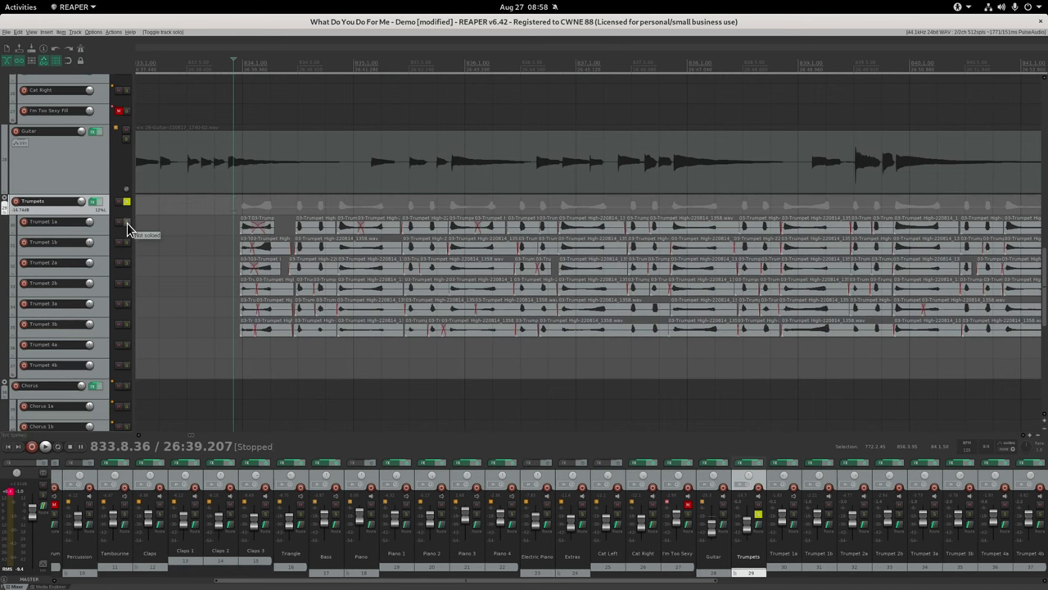
Switch the solo from the Trumpets folder to Trumpet 1a and audition its opening phrase.
{"action": "left_click", "coordinate": [126, 201]}
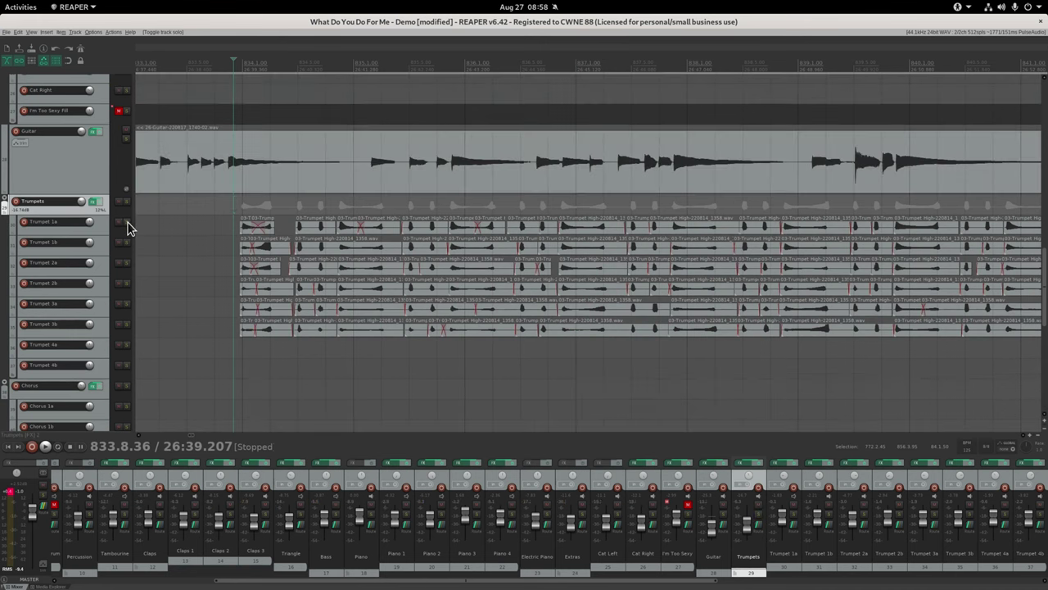
{"action": "left_click", "coordinate": [126, 222]}
{"action": "key", "text": "space"}
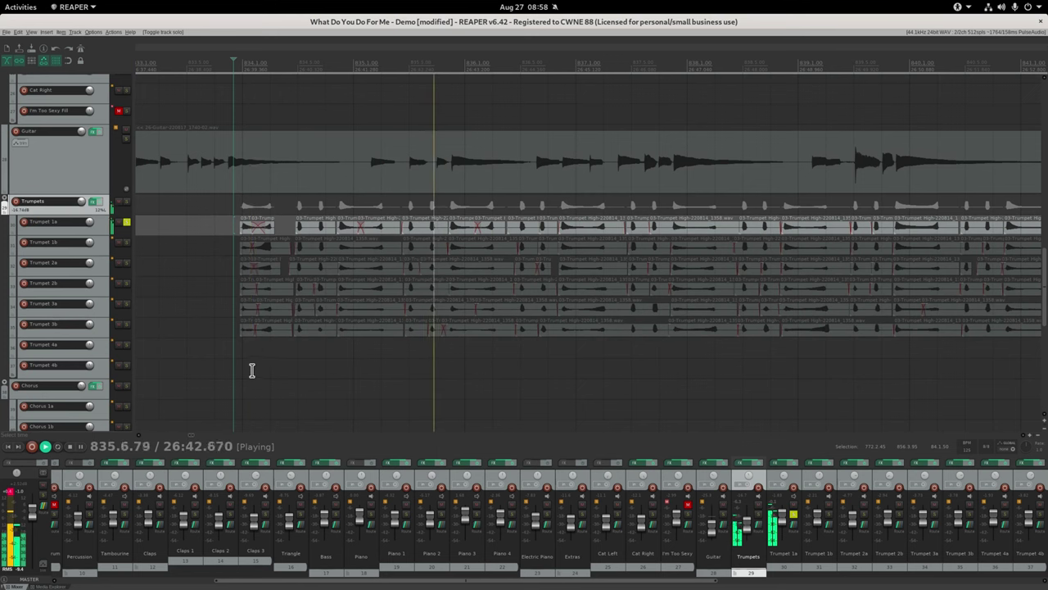
{"action": "key", "text": "space"}
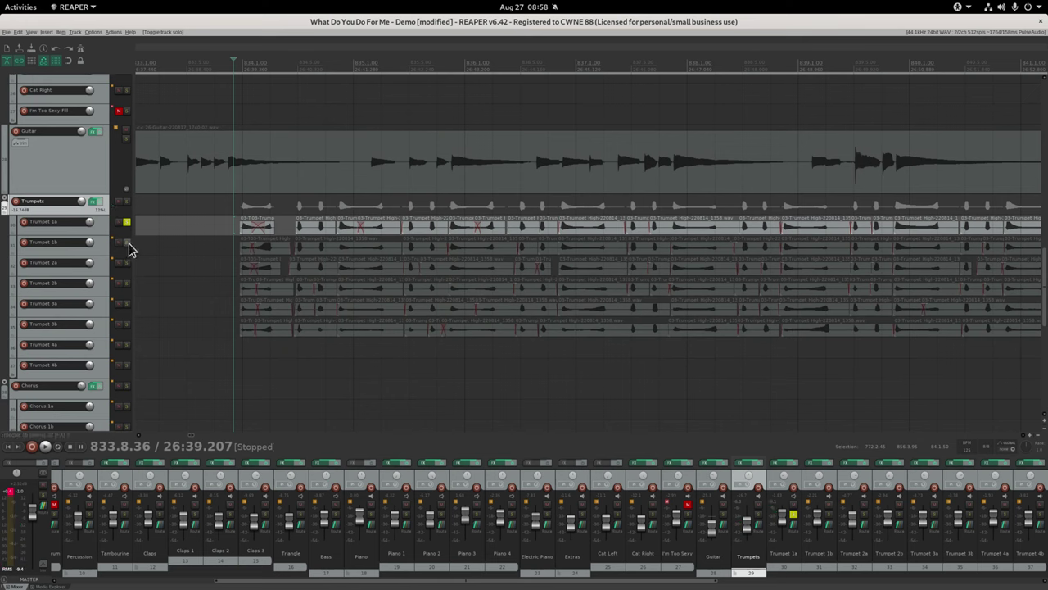
Switch the solo from Trumpet 1a to Trumpet 1b, audition its opening, and clear the solo.
{"action": "left_click", "coordinate": [127, 242]}
{"action": "left_click", "coordinate": [127, 222]}
{"action": "key", "text": "space"}
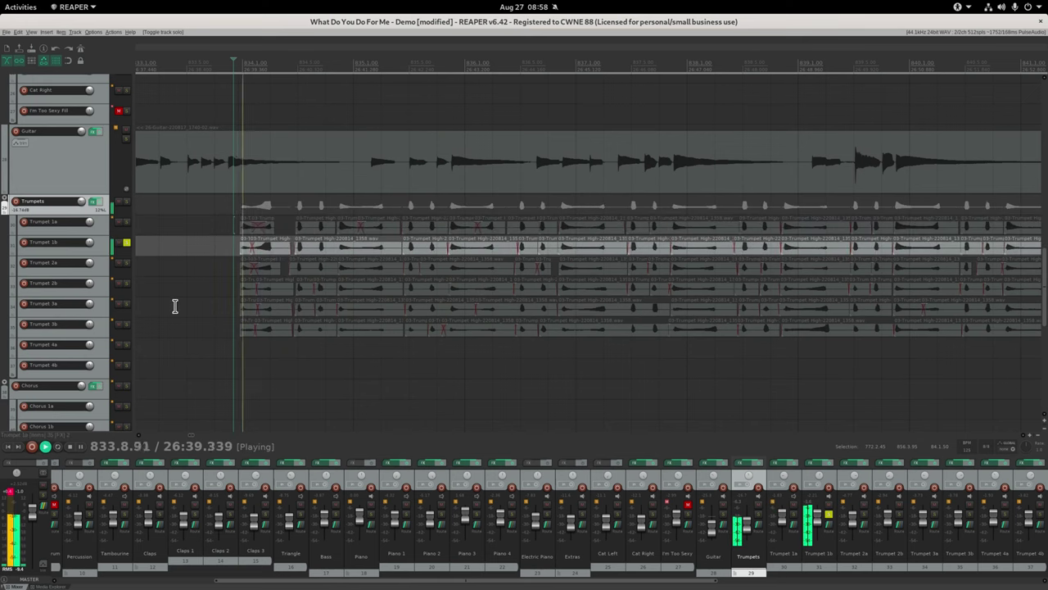
{"action": "key", "text": "space"}
{"action": "left_click", "coordinate": [127, 242]}
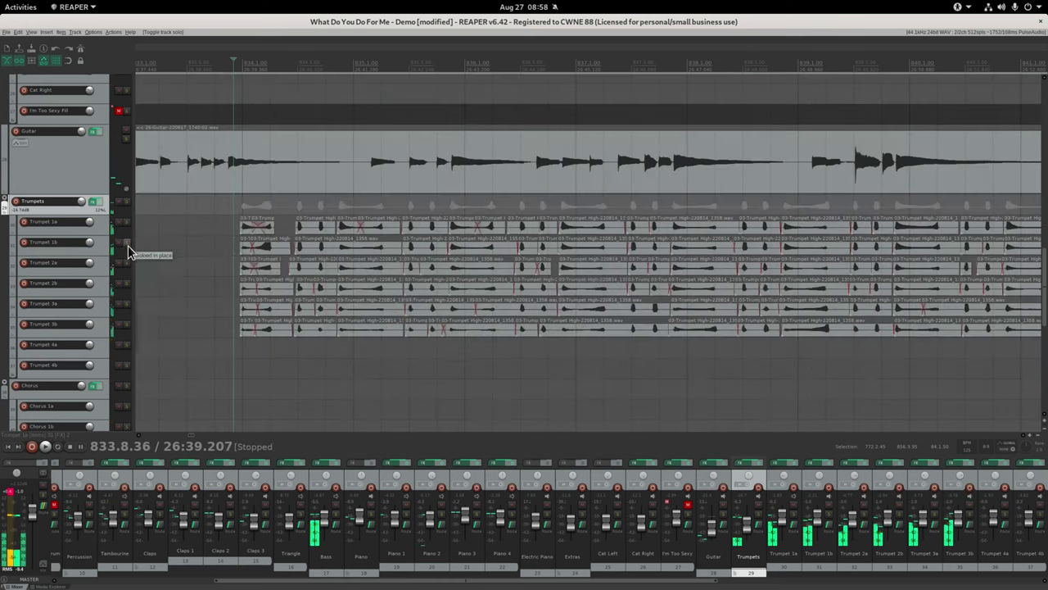
Audition the openings of Trumpet 2a and Trumpet 3a in solo, one after the other.
{"action": "left_click", "coordinate": [127, 263]}
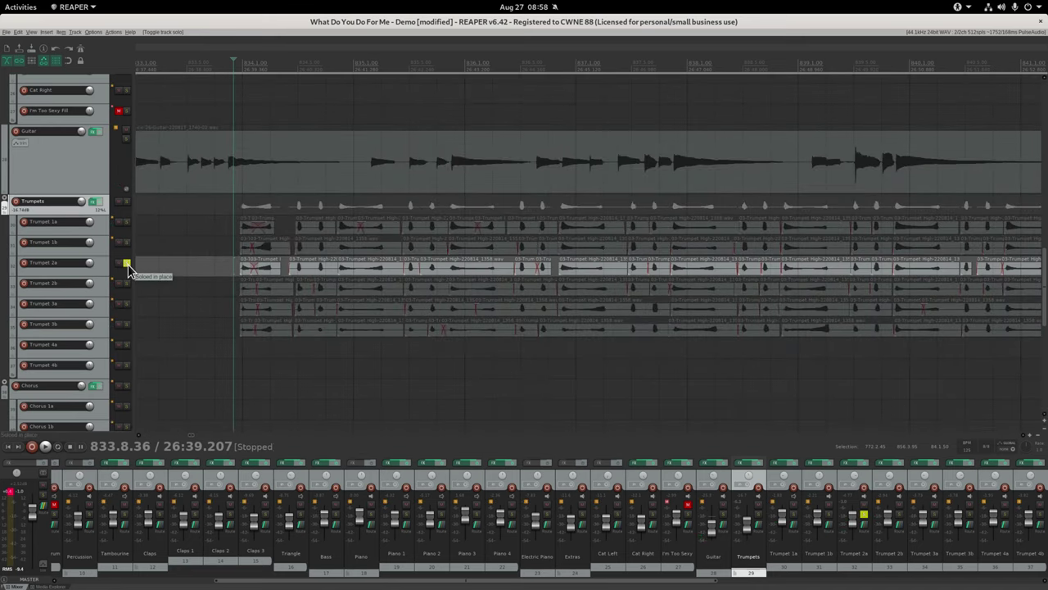
{"action": "key", "text": "space"}
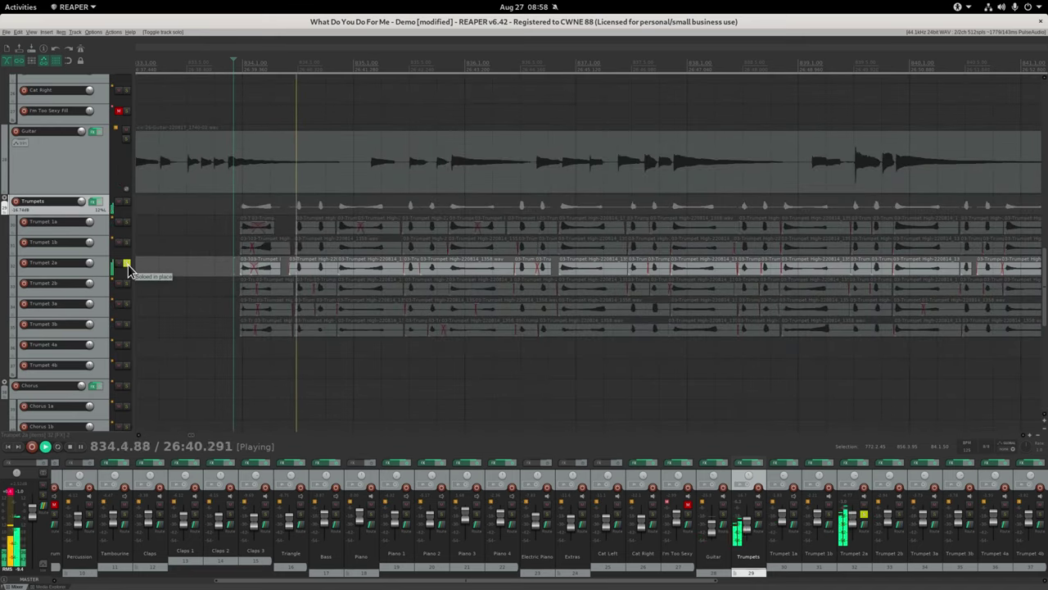
{"action": "key", "text": "space"}
{"action": "left_click", "coordinate": [127, 263]}
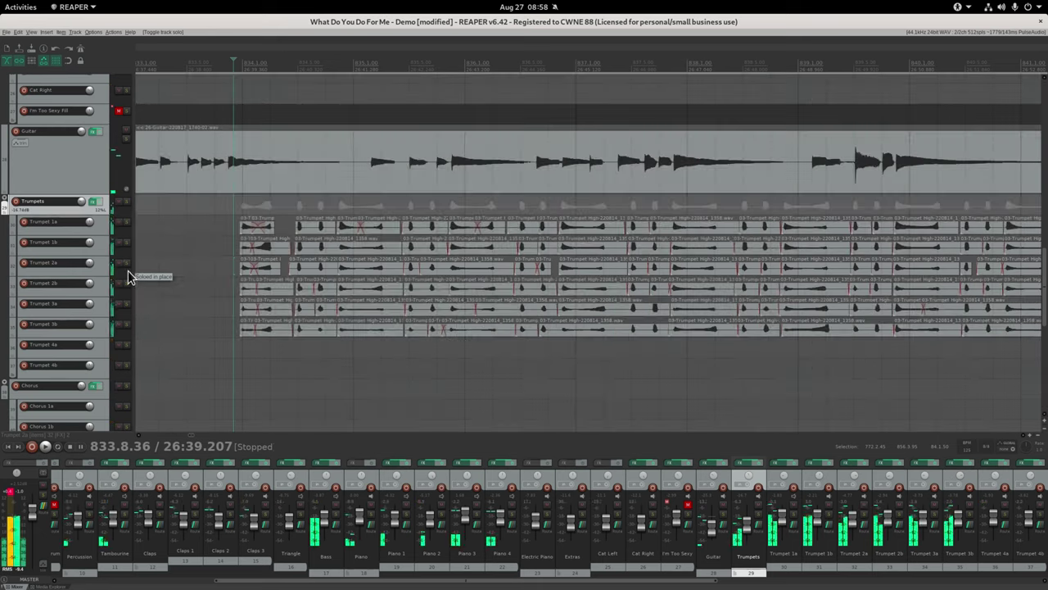
{"action": "left_click", "coordinate": [126, 304]}
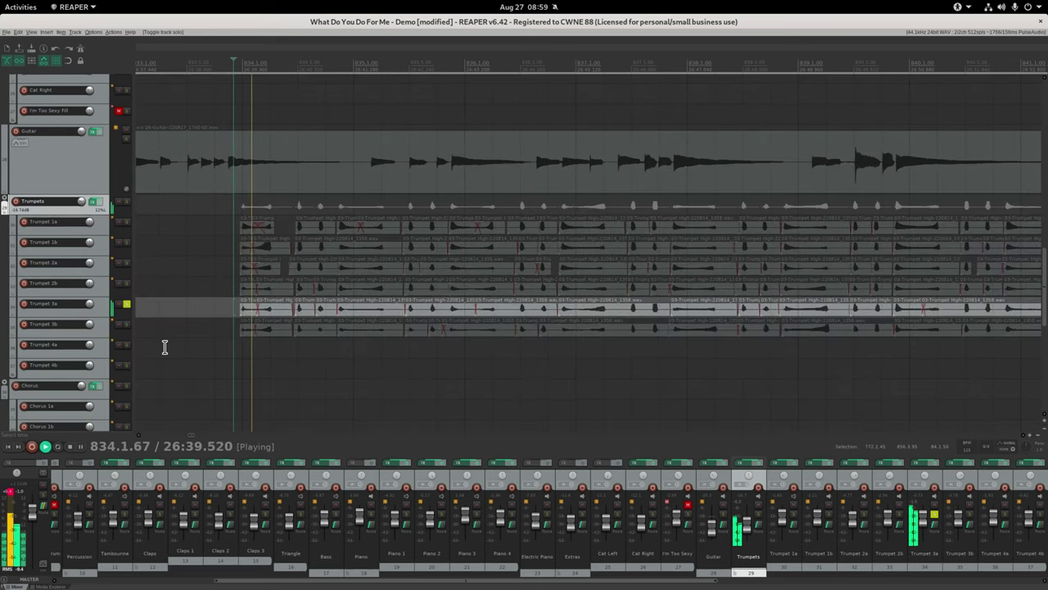
{"action": "key", "text": "space"}
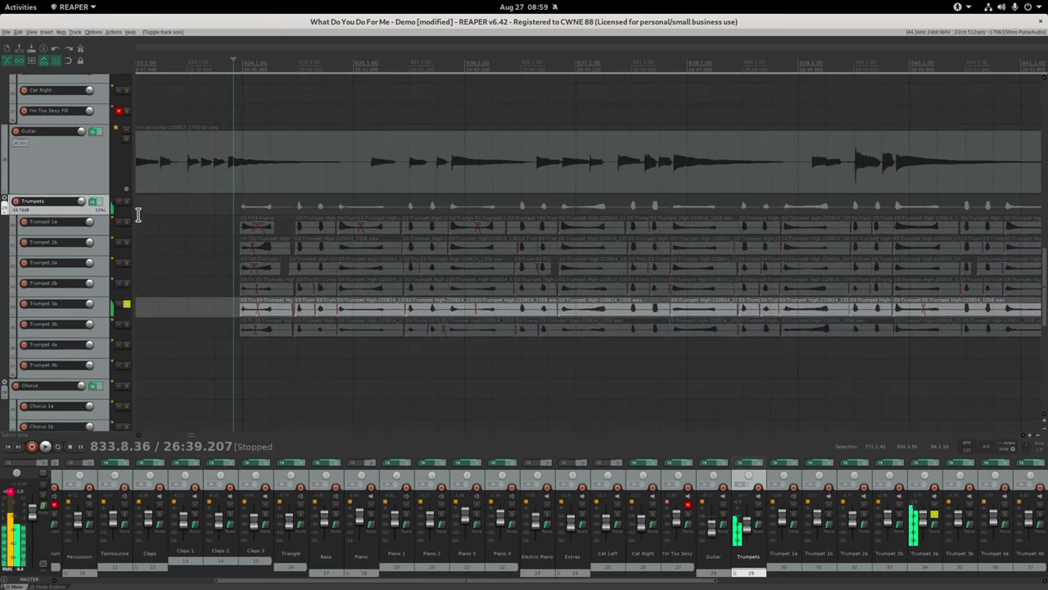
{"action": "left_click", "coordinate": [127, 303]}
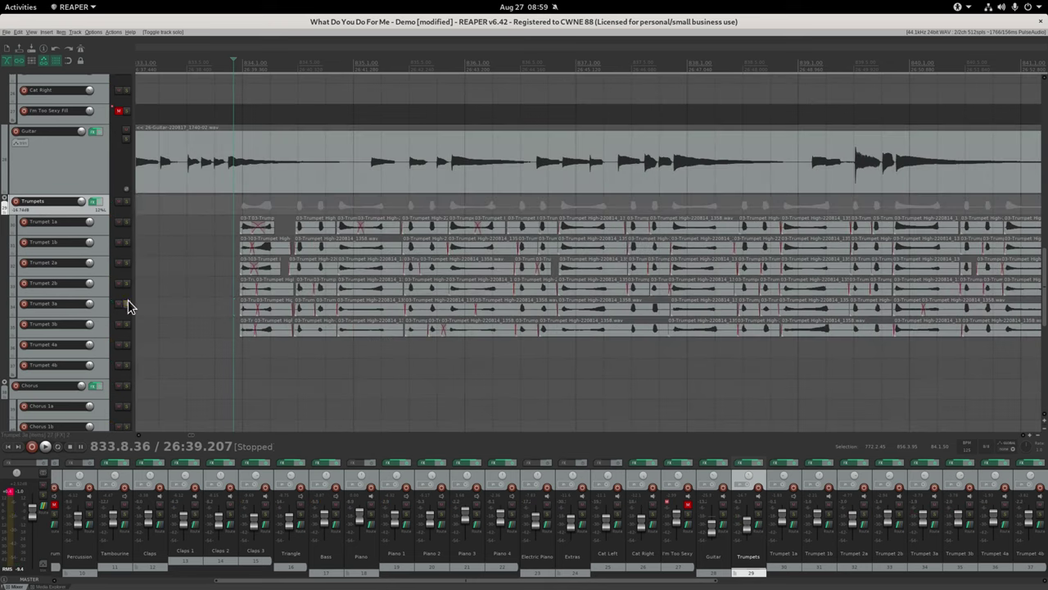
Solo the Trumpets folder again and play all trumpet parts together from just before their first clips.
{"action": "left_click", "coordinate": [127, 202]}
{"action": "key", "text": "space"}
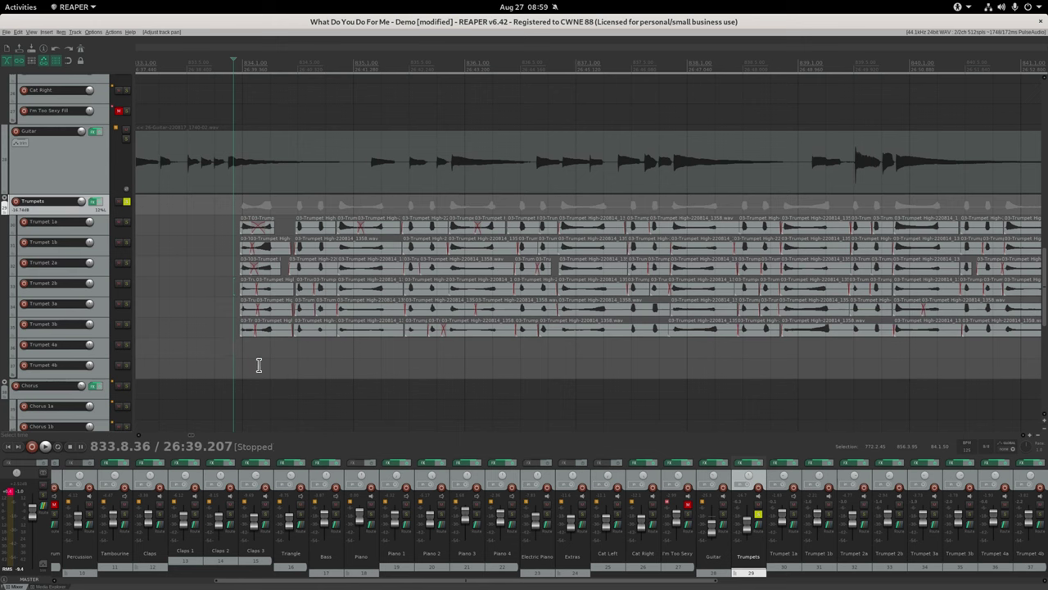
{"action": "left_click", "coordinate": [231, 349]}
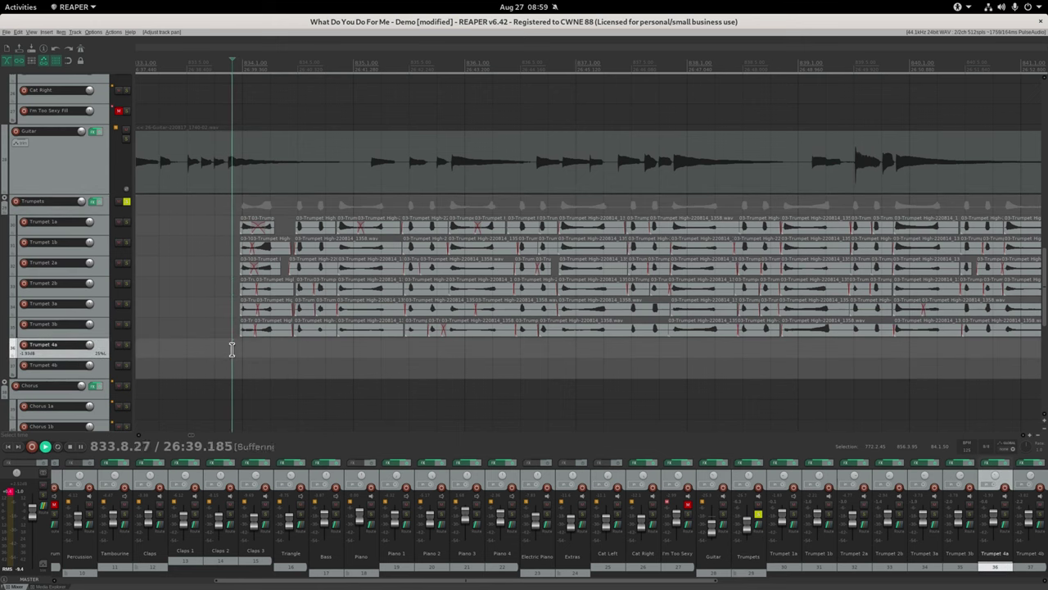
{"action": "key", "text": "space"}
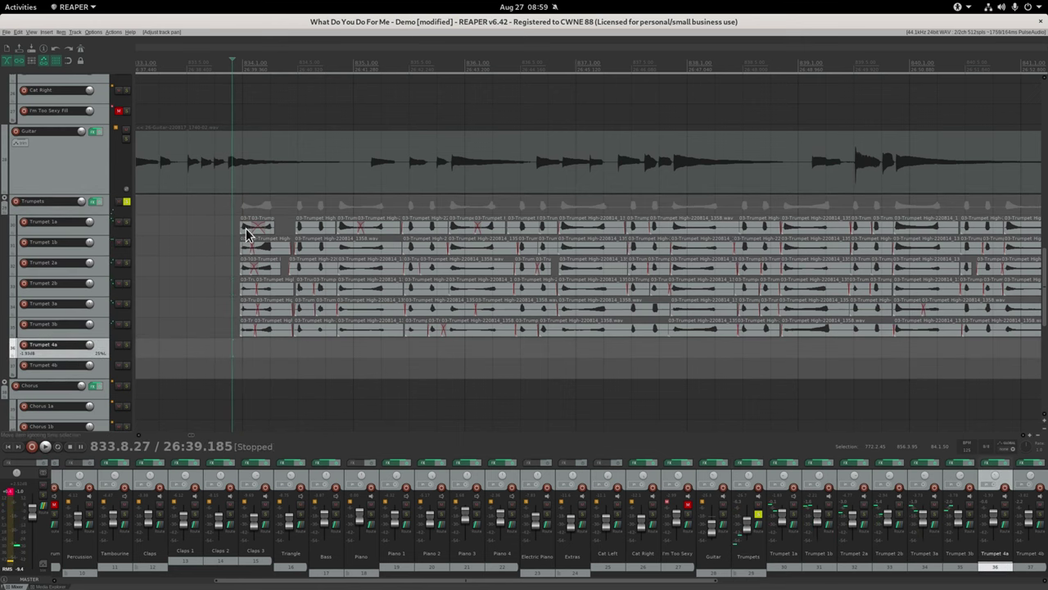
Delete the second, crossfaded piece of Trumpet 1a's first note and extend the remaining clip almost to the next note.
{"action": "left_click", "coordinate": [258, 215]}
{"action": "scroll", "coordinate": [258, 216], "scroll_direction": "up", "scroll_amount": 5}
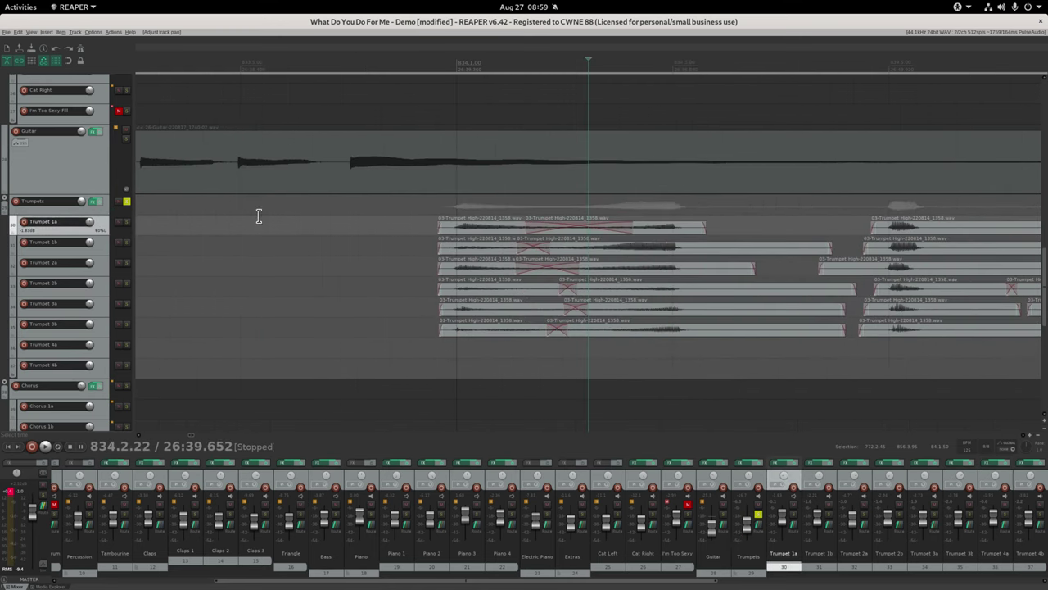
{"action": "left_click", "coordinate": [675, 230]}
{"action": "key", "text": "Delete"}
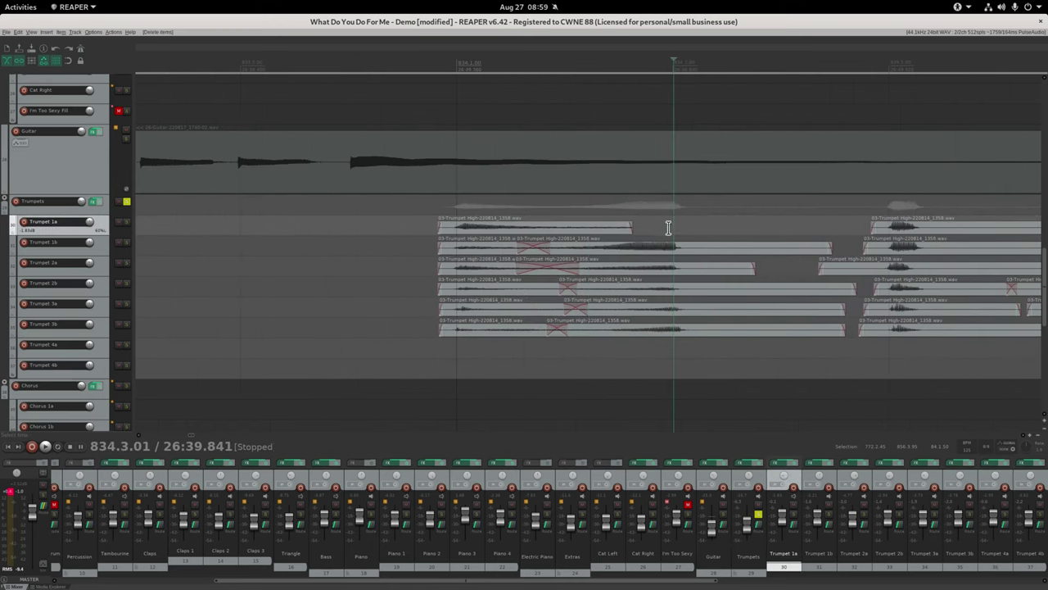
{"action": "left_click_drag", "start_coordinate": [632, 230], "coordinate": [846, 230]}
Delete the second piece of Trumpet 1b's first note and extend the remaining clip past the end of the note.
{"action": "left_click", "coordinate": [455, 249]}
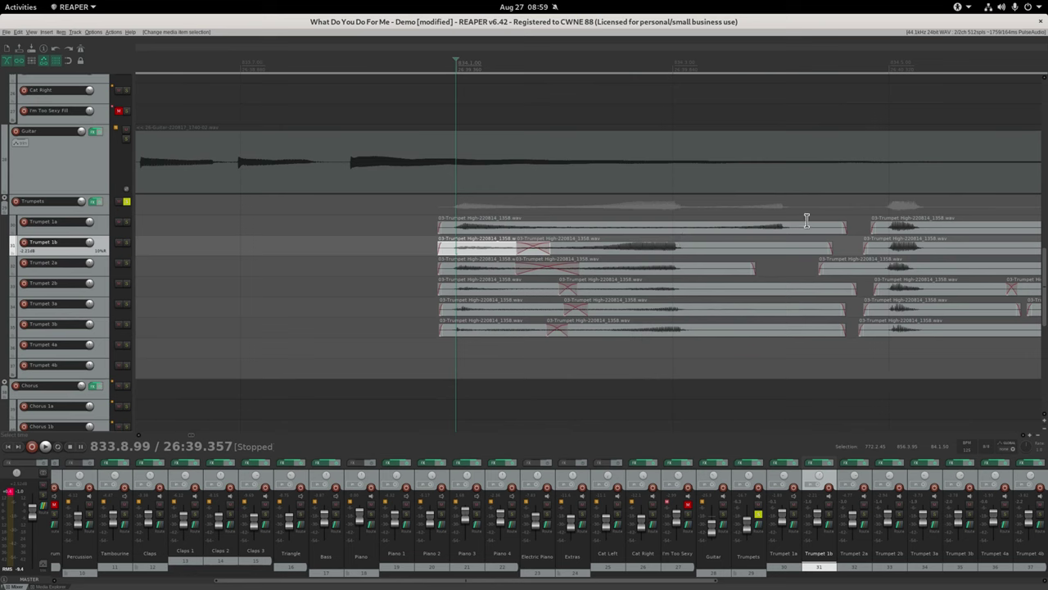
{"action": "left_click", "coordinate": [703, 253]}
{"action": "key", "text": "Delete"}
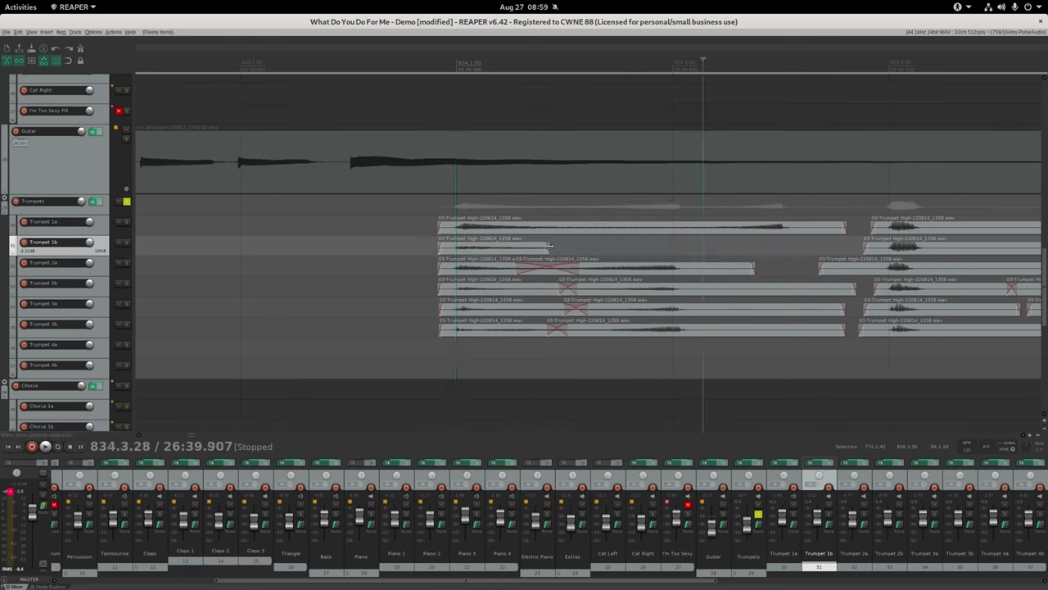
{"action": "left_click_drag", "start_coordinate": [703, 251], "coordinate": [770, 247]}
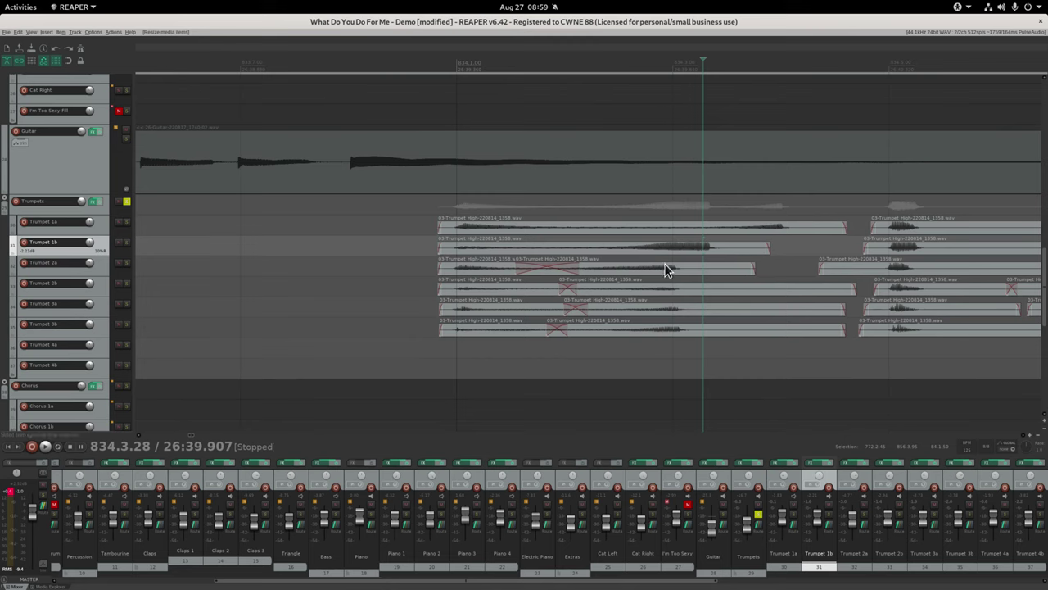
Split the first notes of Trumpet 1b and Trumpet 1a mid-note and move each later piece earlier so their endings line up with the other trumpets.
{"action": "left_click", "coordinate": [565, 254]}
{"action": "key", "text": "s"}
{"action": "left_click_drag", "start_coordinate": [710, 246], "coordinate": [678, 248]}
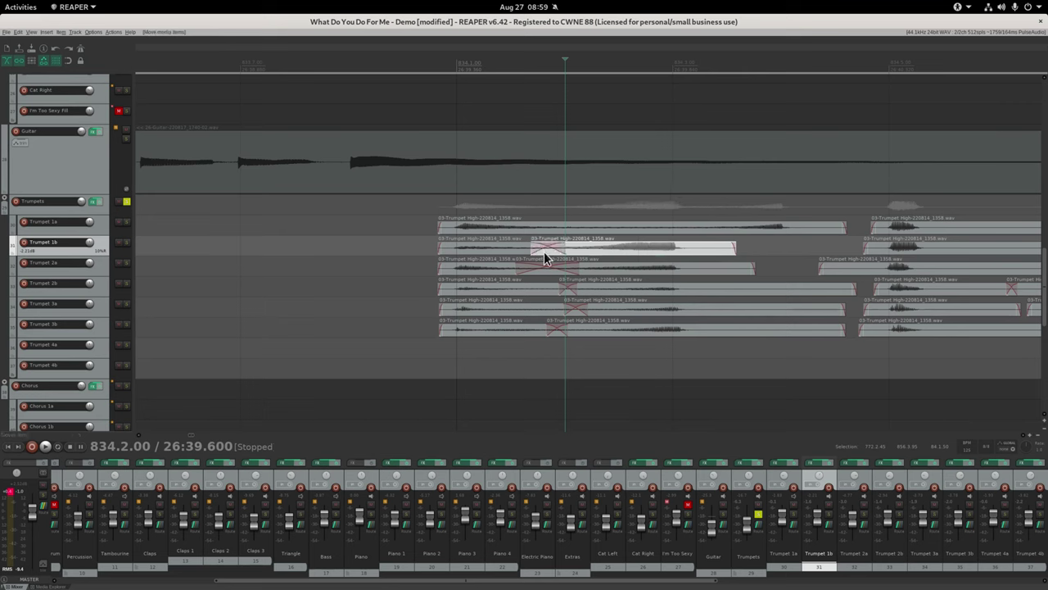
{"action": "left_click", "coordinate": [616, 230]}
{"action": "key", "text": "s"}
{"action": "left_click_drag", "start_coordinate": [825, 237], "coordinate": [719, 235]}
Play the realigned first trumpet notes from just before their clips.
{"action": "left_click", "coordinate": [413, 244]}
{"action": "key", "text": "space"}
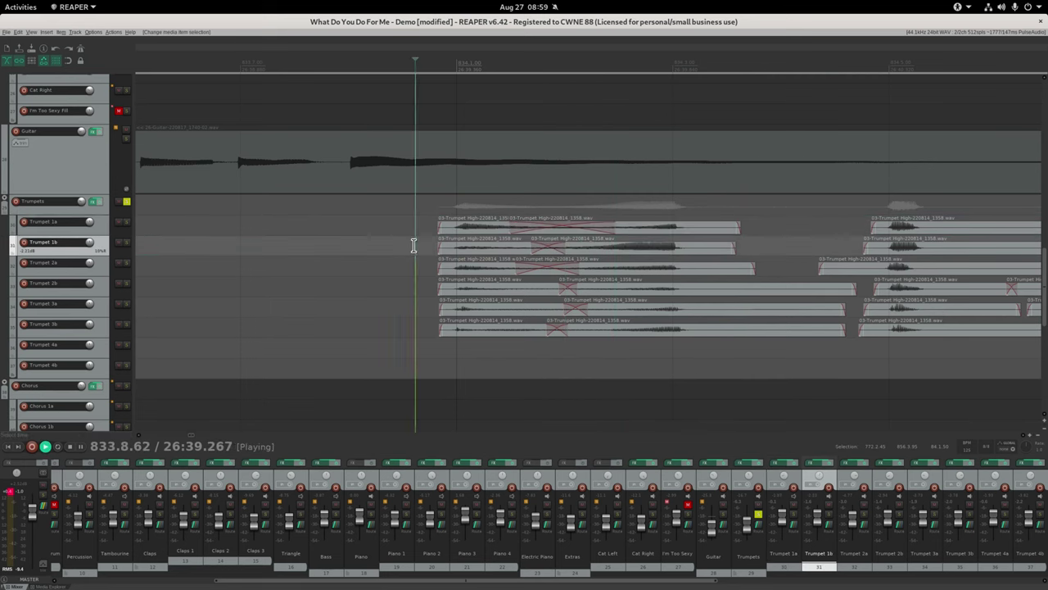
{"action": "key", "text": "space"}
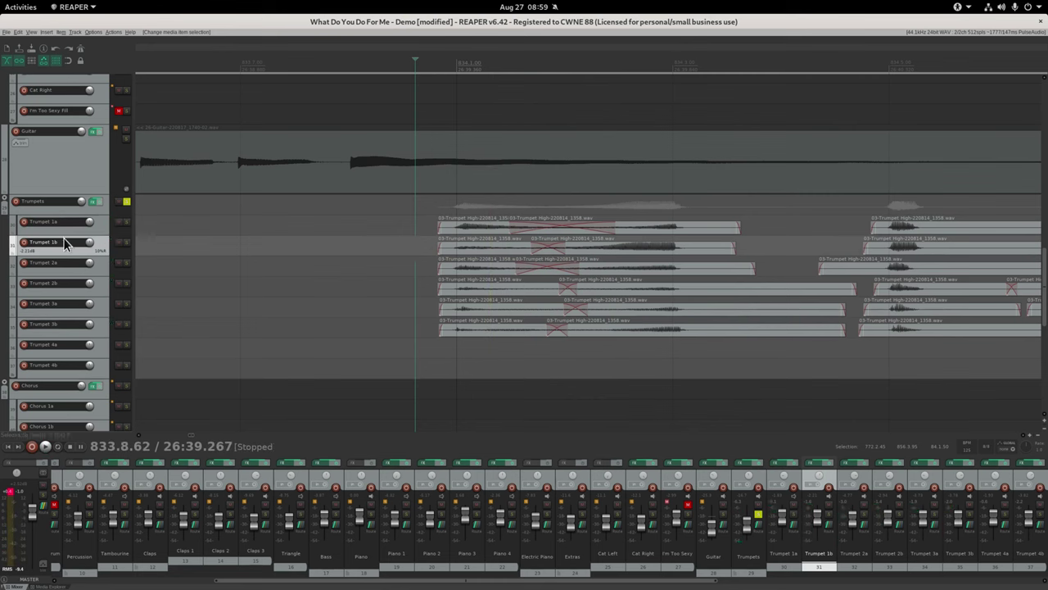
Open Trumpet 1a's effects chain, show its ReaTune correction settings, and move the effects window below the track's clips.
{"action": "left_click", "coordinate": [101, 227]}
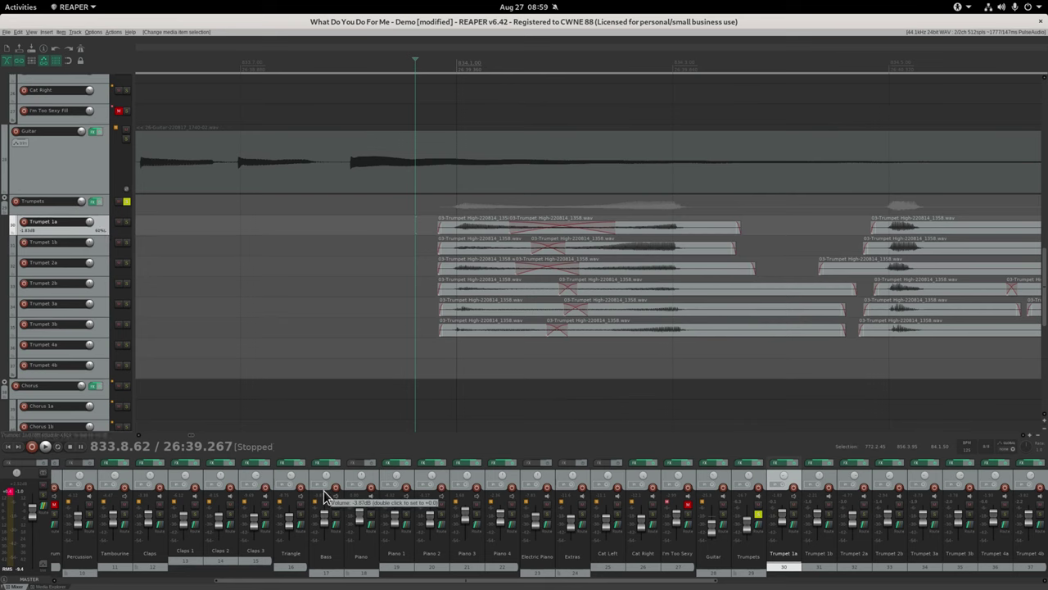
{"action": "left_click", "coordinate": [742, 466]}
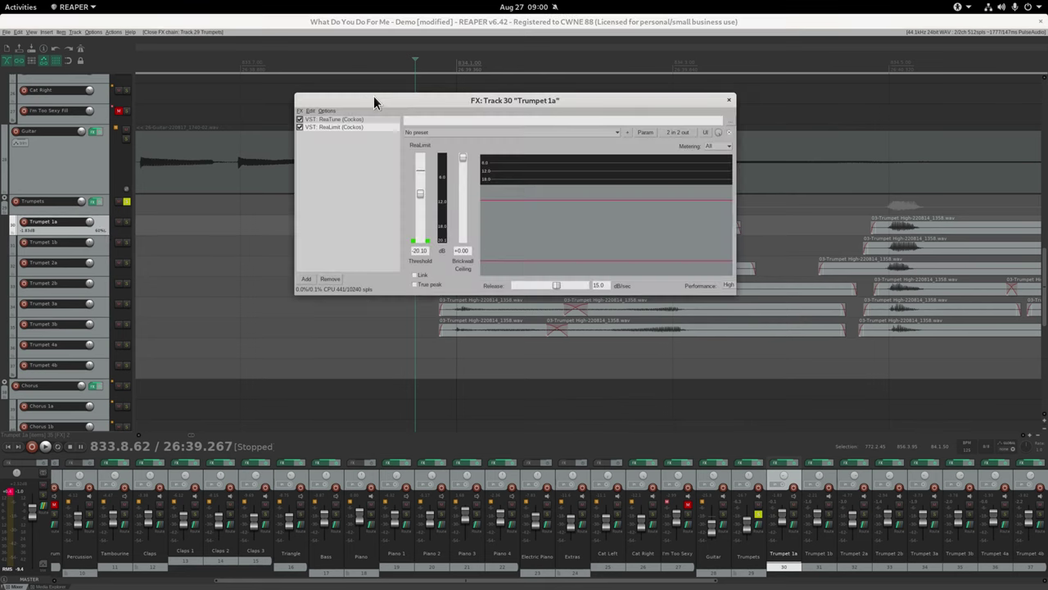
{"action": "left_click", "coordinate": [339, 120]}
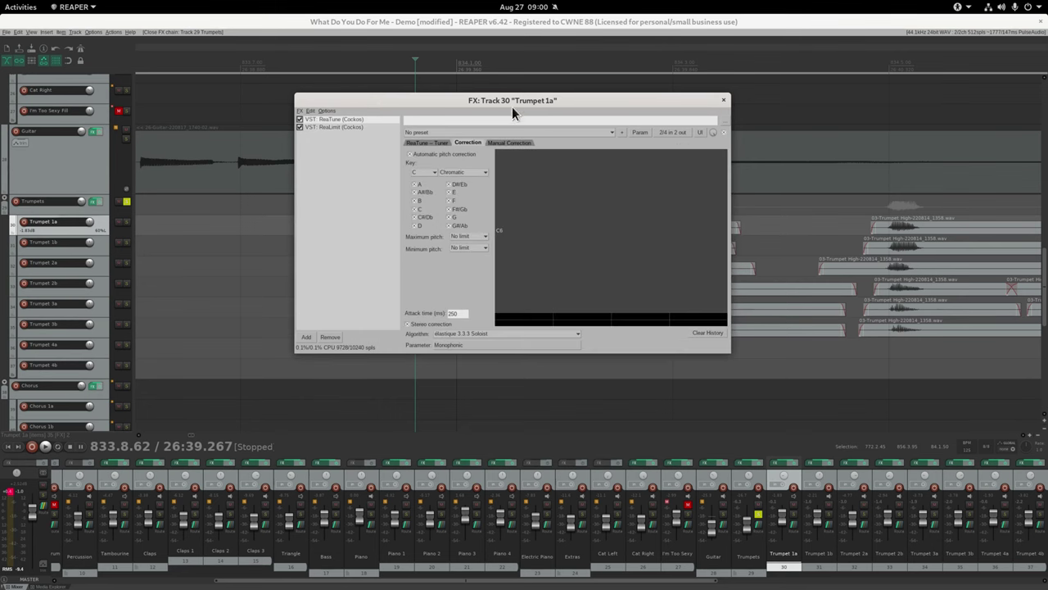
{"action": "left_click_drag", "start_coordinate": [518, 102], "coordinate": [334, 247]}
Solo Trumpet 1a and play it, bypassing ReaTune to hear the part without pitch correction.
{"action": "left_click", "coordinate": [126, 222]}
{"action": "key", "text": "space"}
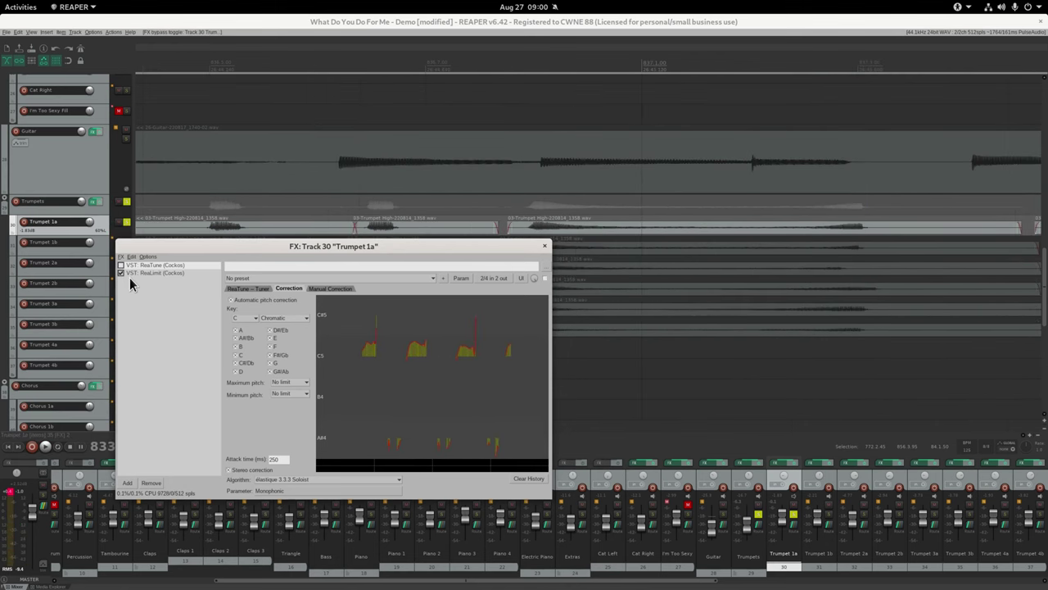
{"action": "key", "text": "space"}
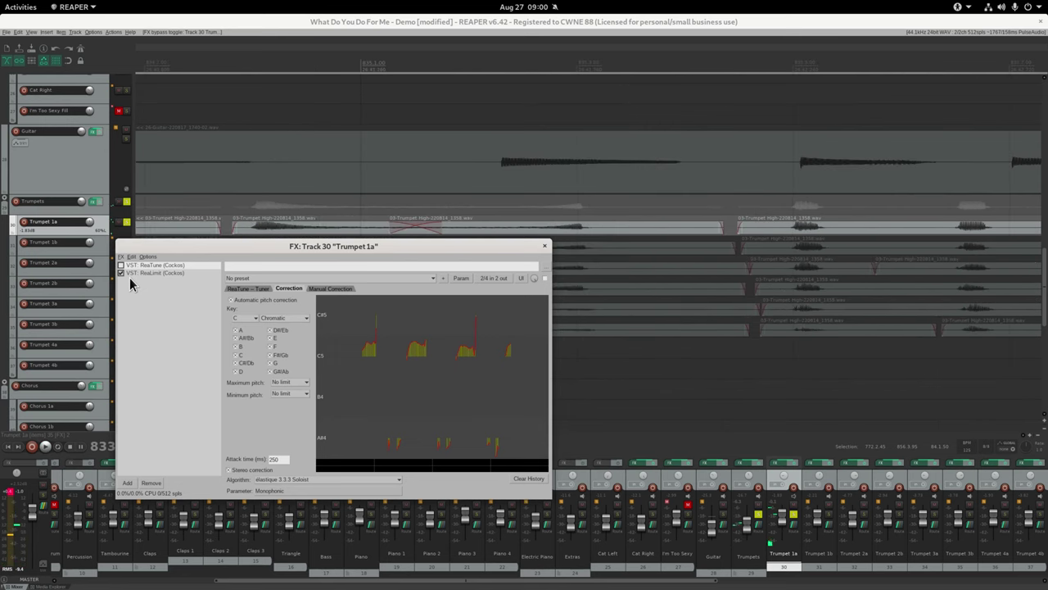
Play Trumpet 1a with ReaTune re-enabled, show its ReaLimit settings, and take the track out of solo.
{"action": "key", "text": "space"}
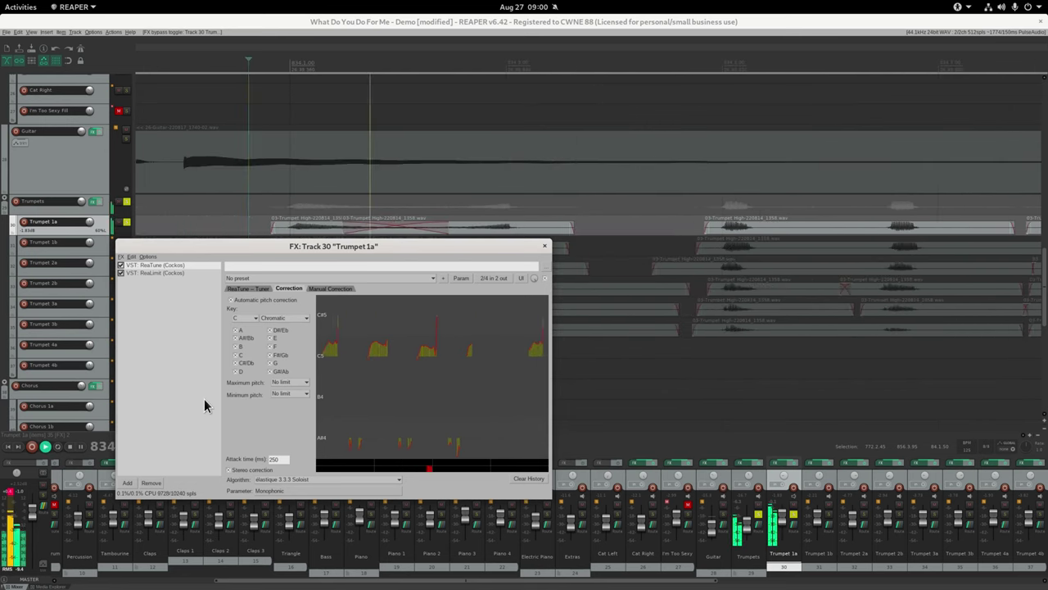
{"action": "left_click", "coordinate": [162, 273]}
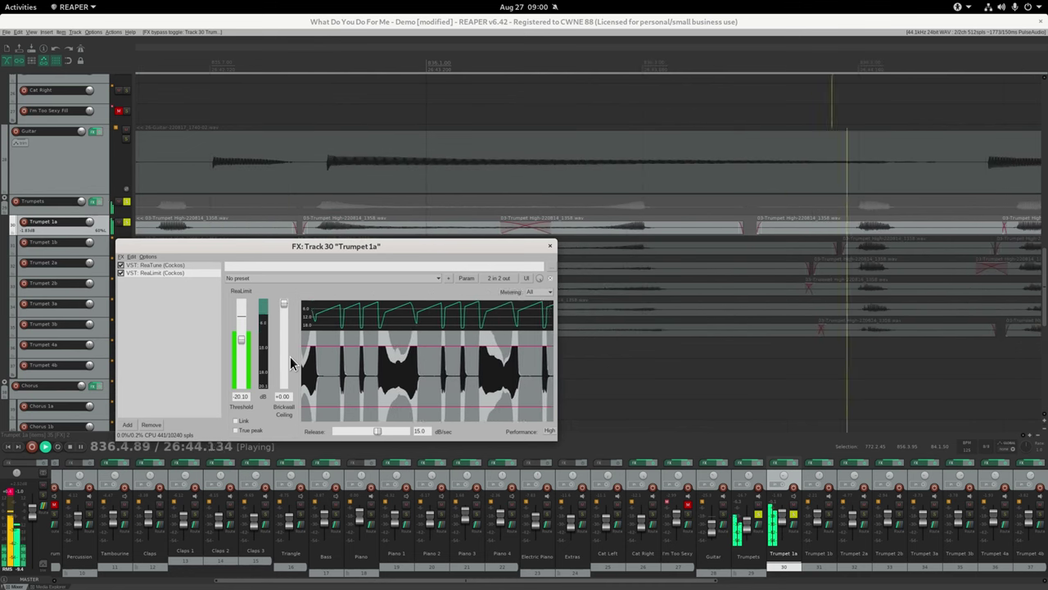
{"action": "key", "text": "space"}
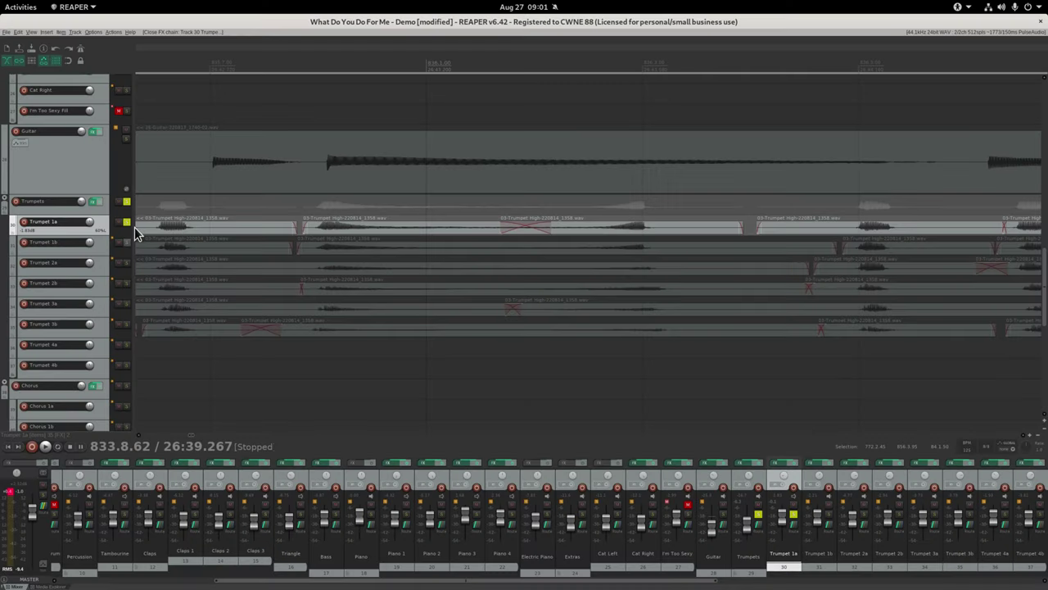
{"action": "left_click", "coordinate": [127, 222]}
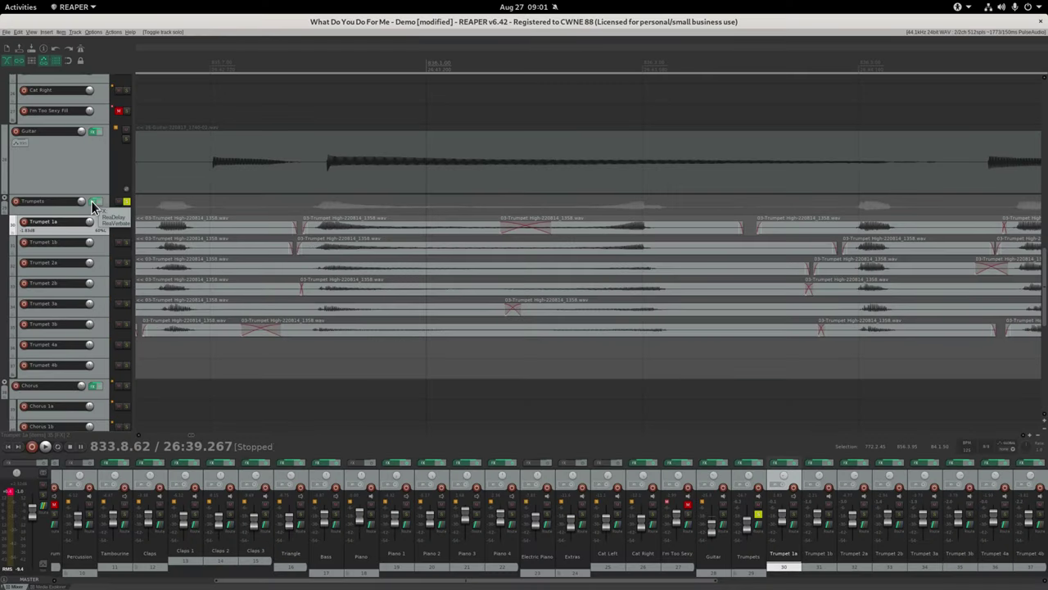
Open the Trumpets group's effects chain to show its ReaDelay and ReaVerbate effects, and close it.
{"action": "left_click", "coordinate": [92, 204]}
{"action": "left_click", "coordinate": [322, 141]}
{"action": "left_click", "coordinate": [328, 149]}
{"action": "left_click", "coordinate": [598, 121]}
Play the soloed Trumpets group from just before its first notes, and take the group out of solo.
{"action": "scroll", "coordinate": [288, 384], "scroll_direction": "up", "scroll_amount": 3}
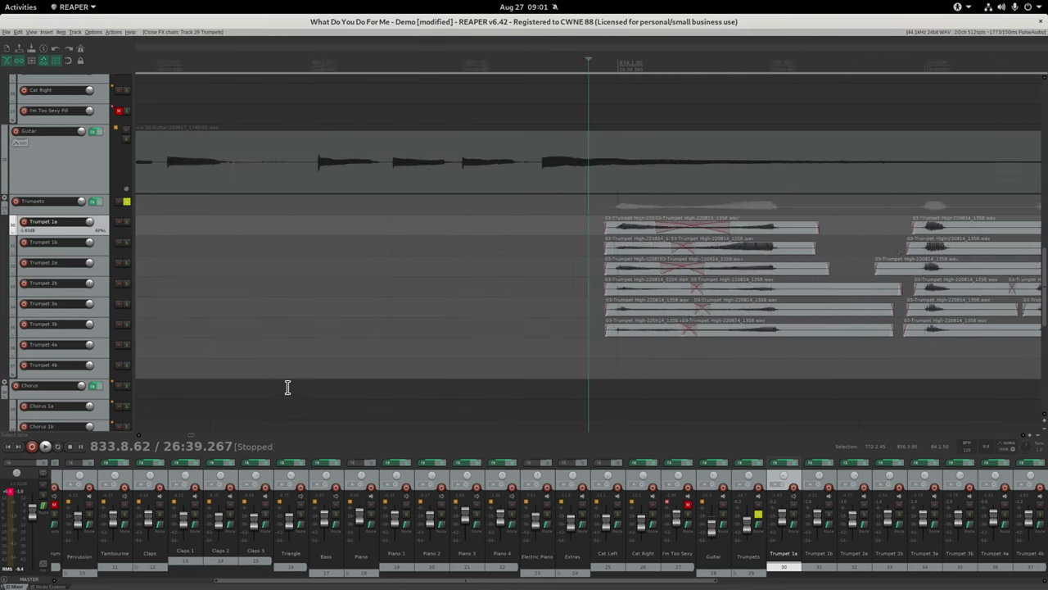
{"action": "left_click", "coordinate": [603, 354]}
{"action": "key", "text": "space"}
{"action": "scroll", "coordinate": [603, 353], "scroll_direction": "down", "scroll_amount": 4}
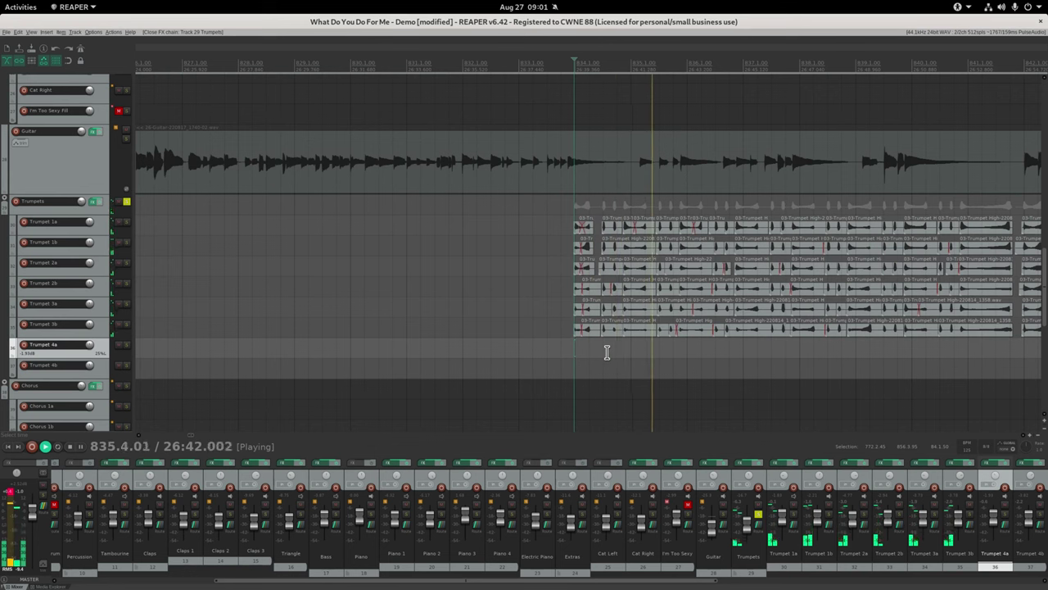
{"action": "key", "text": "space"}
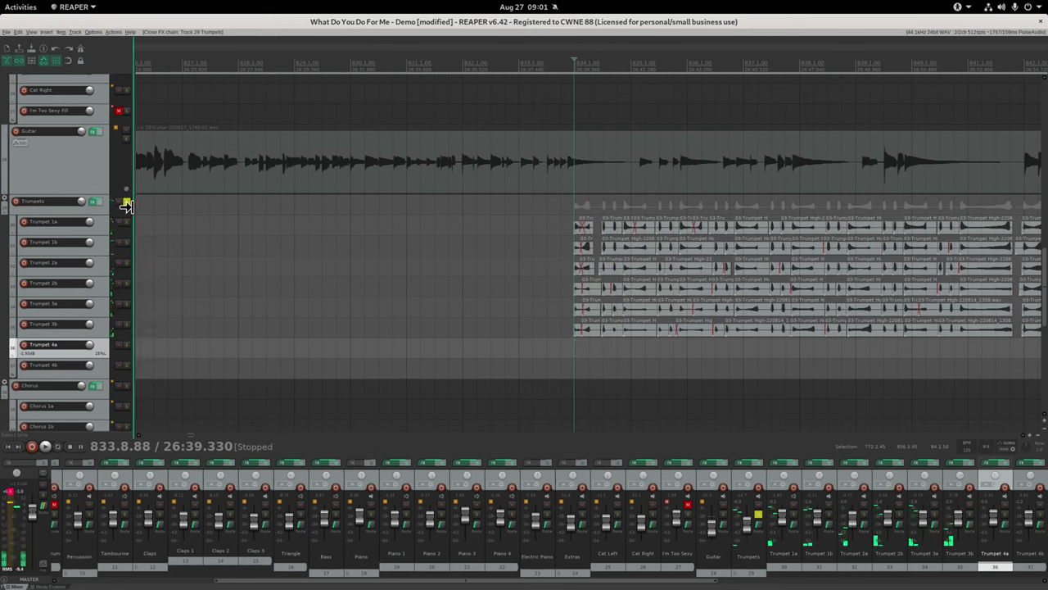
{"action": "left_click", "coordinate": [127, 201]}
Locate the first set of Chorus vocal clips, just before measure 843, below the trumpet tracks.
{"action": "scroll", "coordinate": [127, 205], "scroll_direction": "down", "scroll_amount": 1}
{"action": "scroll", "coordinate": [123, 213], "scroll_direction": "down", "scroll_amount": 3}
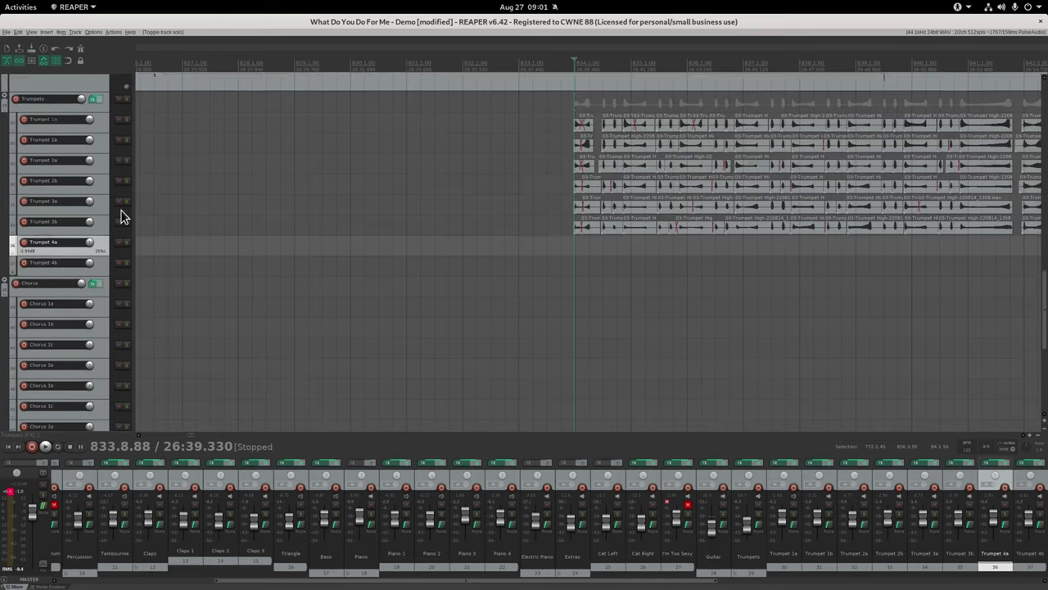
{"action": "left_click", "coordinate": [905, 244]}
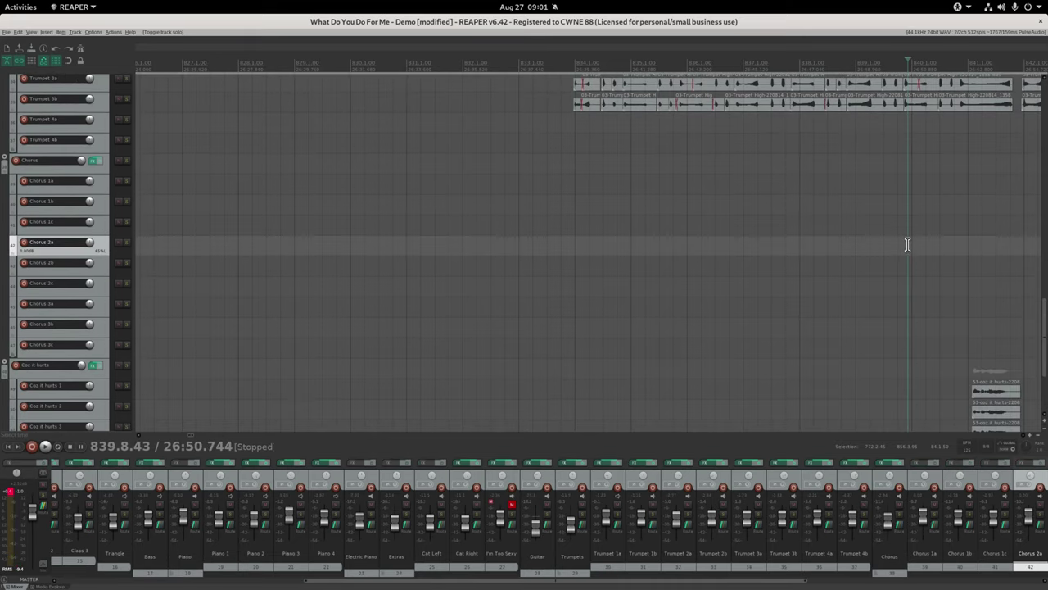
{"action": "scroll", "coordinate": [632, 319], "scroll_direction": "down", "scroll_amount": 3}
{"action": "left_click", "coordinate": [643, 382]}
{"action": "scroll", "coordinate": [643, 382], "scroll_direction": "up", "scroll_amount": 5}
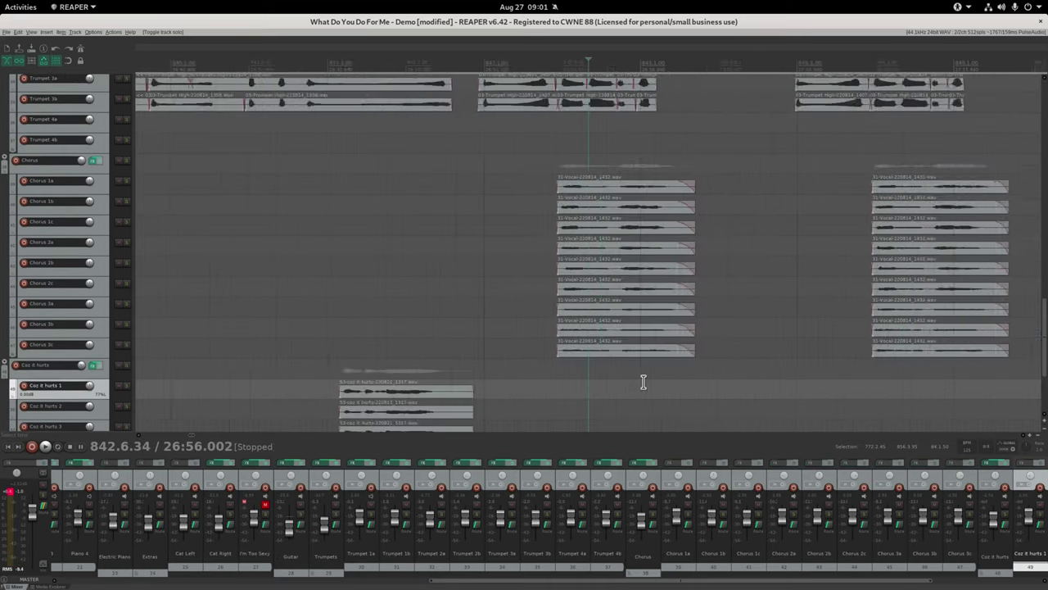
{"action": "scroll", "coordinate": [643, 382], "scroll_direction": "down", "scroll_amount": 2}
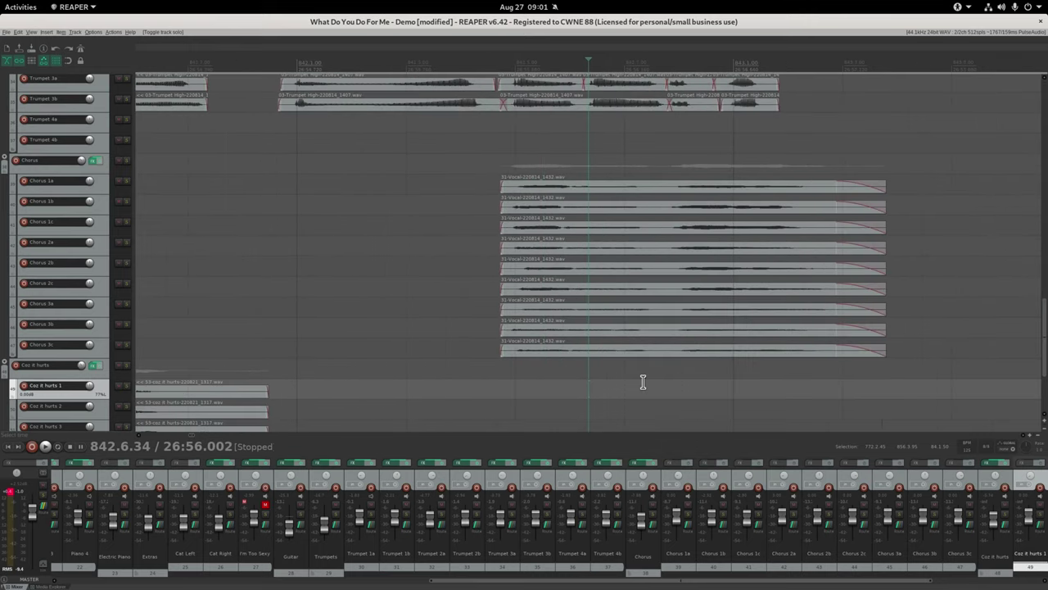
{"action": "left_click", "coordinate": [689, 377]}
{"action": "scroll", "coordinate": [689, 376], "scroll_direction": "down", "scroll_amount": 3}
{"action": "scroll", "coordinate": [690, 376], "scroll_direction": "up", "scroll_amount": 5}
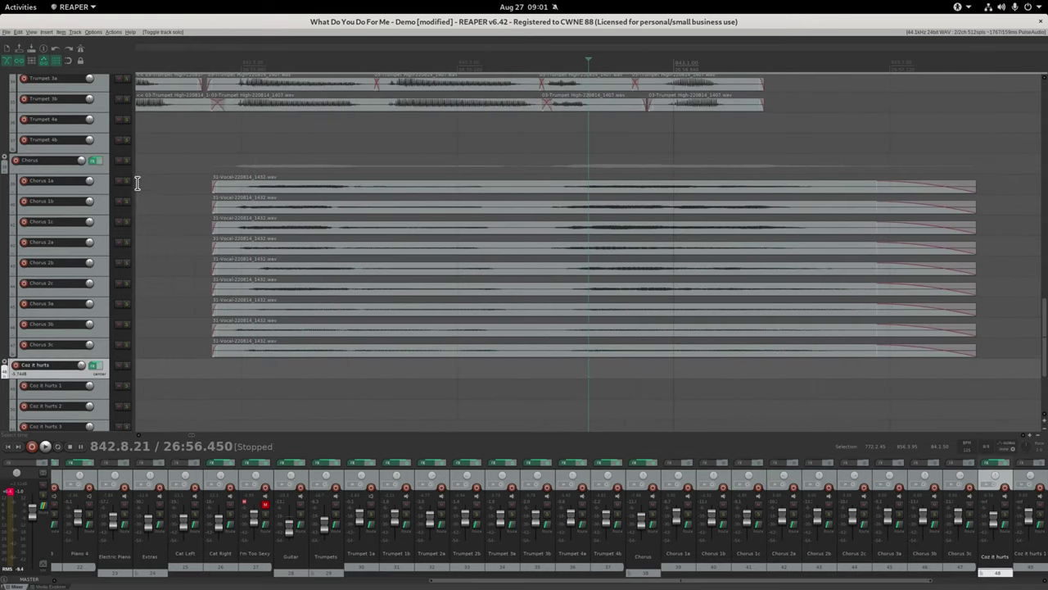
Solo Chorus 1a and play it from just before its first vocal clip.
{"action": "left_click", "coordinate": [199, 161]}
{"action": "key", "text": "space"}
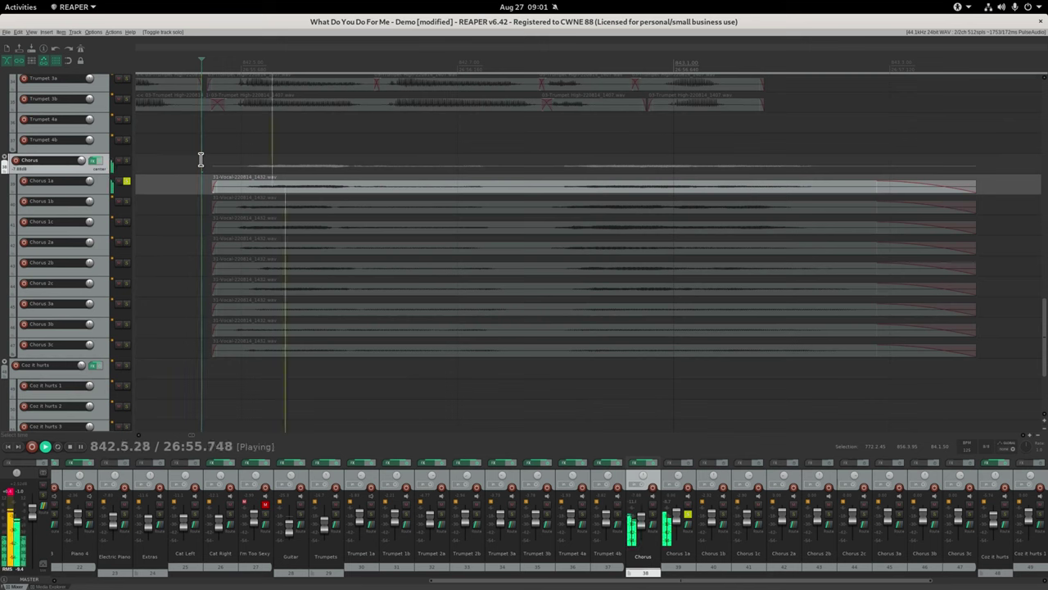
{"action": "key", "text": "space"}
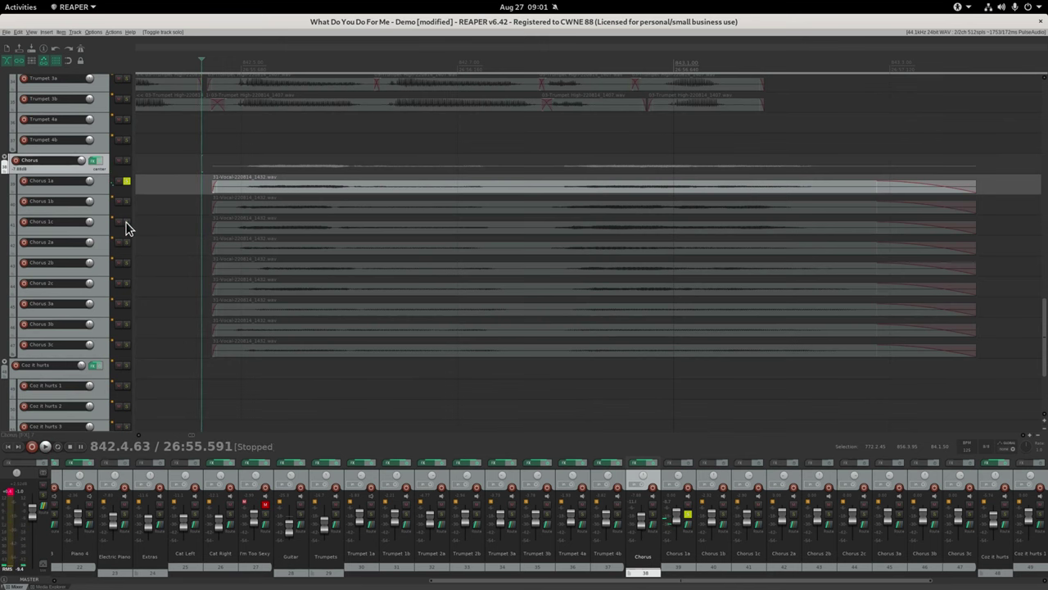
Solo Chorus 1a, 1b and 1c together, play them, and take all three out of solo.
{"action": "left_click", "coordinate": [127, 228], "text": "shift"}
{"action": "key", "text": "space"}
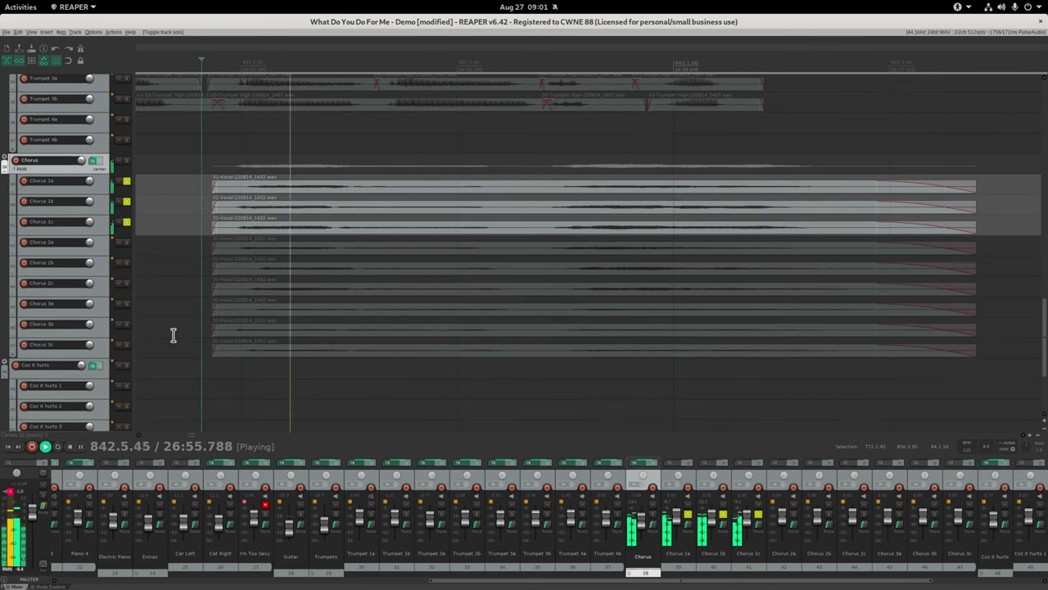
{"action": "key", "text": "space"}
{"action": "left_click", "coordinate": [125, 190]}
{"action": "left_click", "coordinate": [127, 203]}
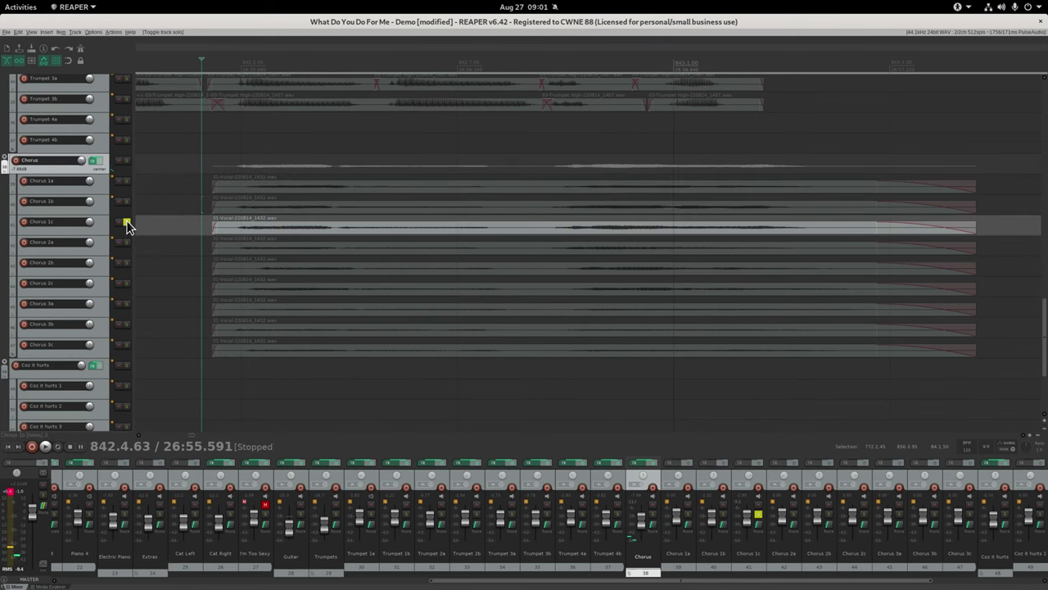
{"action": "left_click", "coordinate": [127, 222]}
Solo and play Chorus 2a on its own, and take it out of solo.
{"action": "left_click", "coordinate": [127, 243]}
{"action": "key", "text": "space"}
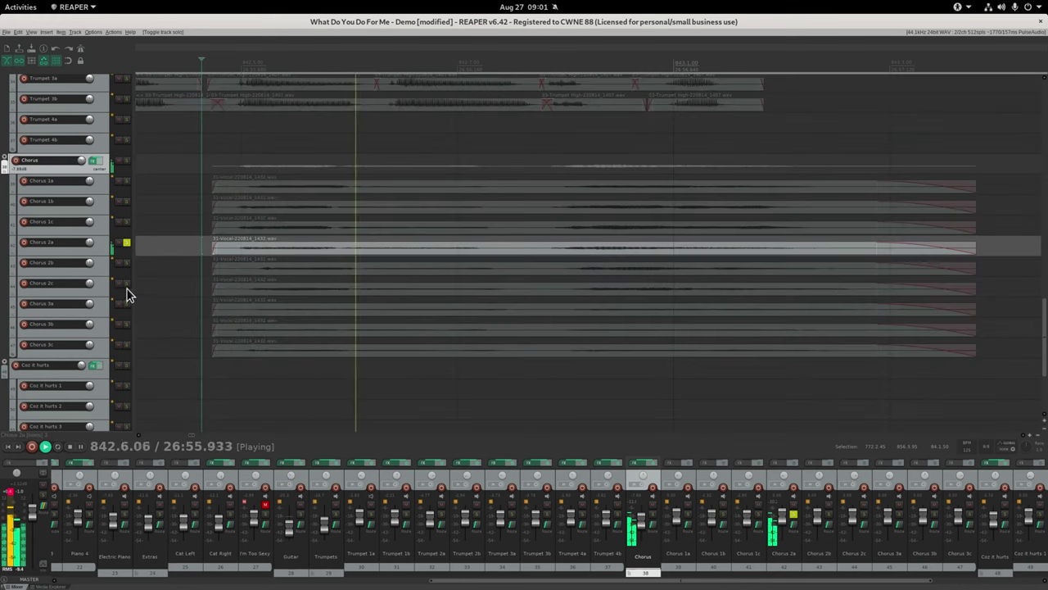
{"action": "key", "text": "space"}
{"action": "left_click", "coordinate": [127, 243]}
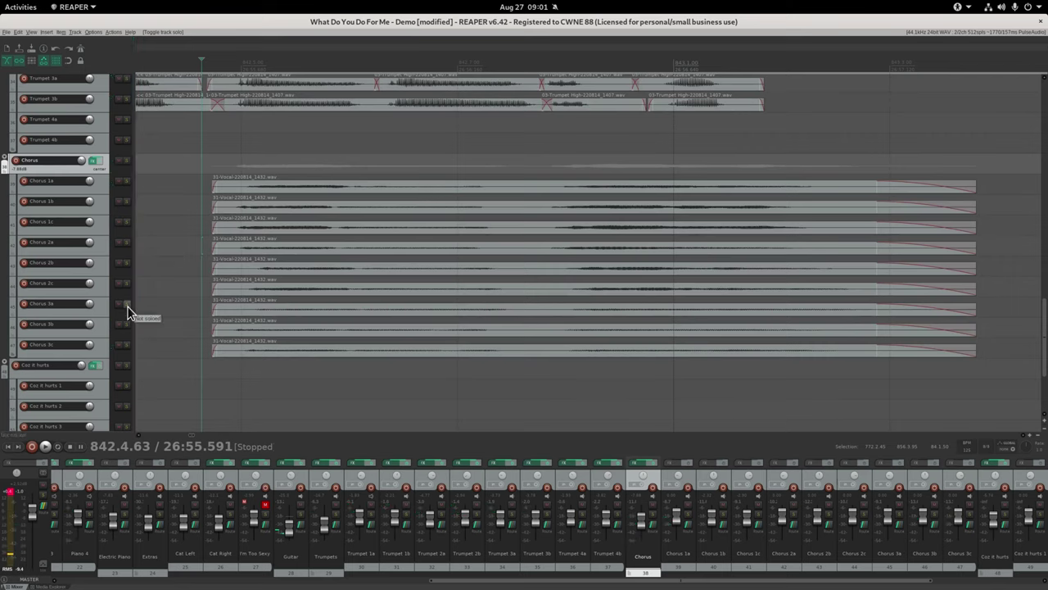
Solo and play Chorus 3a on its own, and take it out of solo.
{"action": "left_click", "coordinate": [127, 304]}
{"action": "key", "text": "space"}
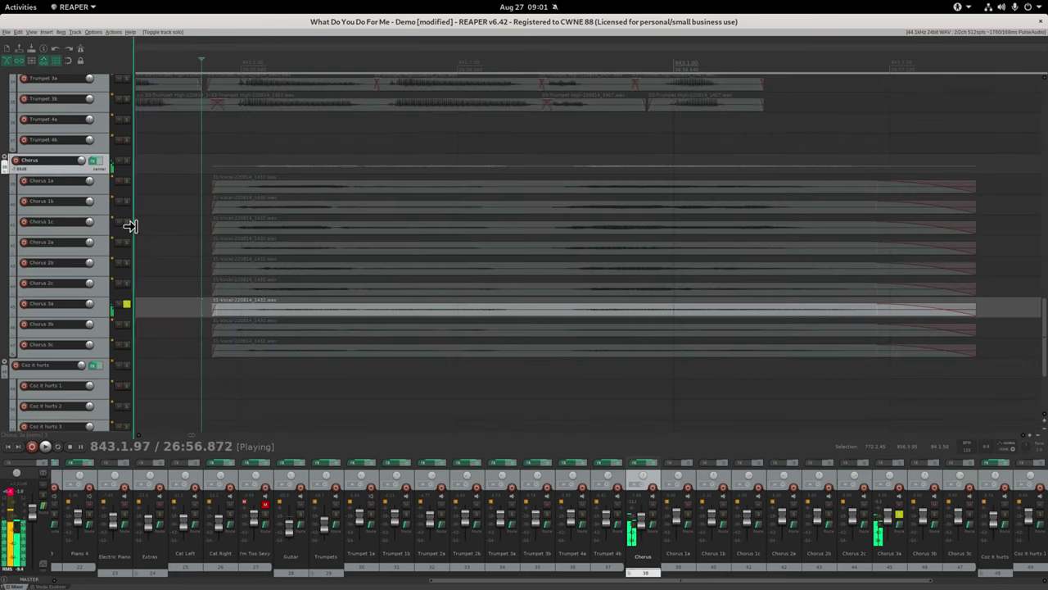
{"action": "key", "text": "space"}
{"action": "left_click", "coordinate": [127, 305]}
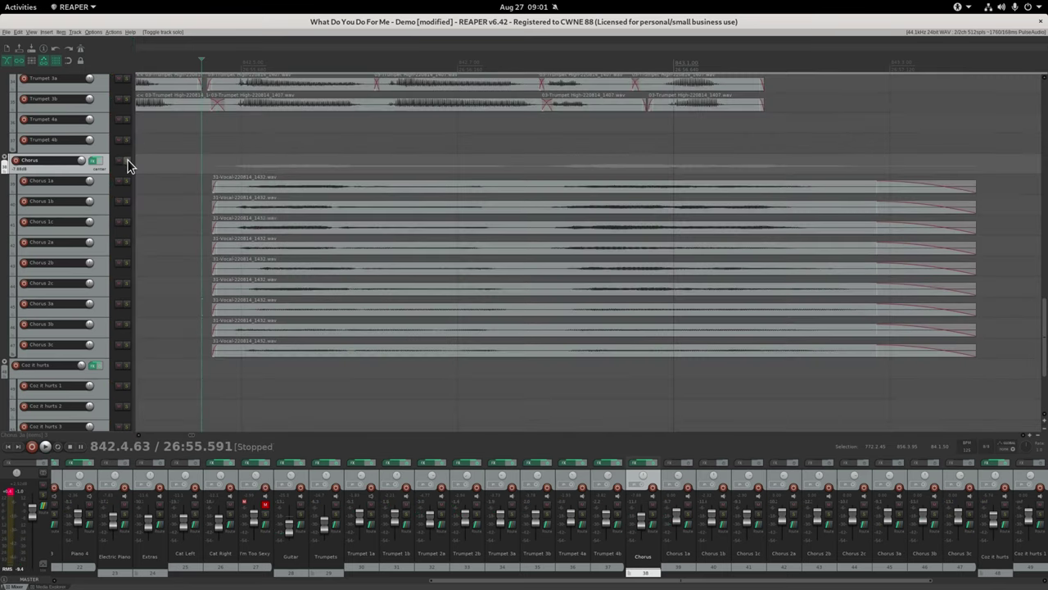
Solo the Chorus group and play through its vocal clips, then stop and take it out of solo.
{"action": "left_click", "coordinate": [127, 160]}
{"action": "key", "text": "space"}
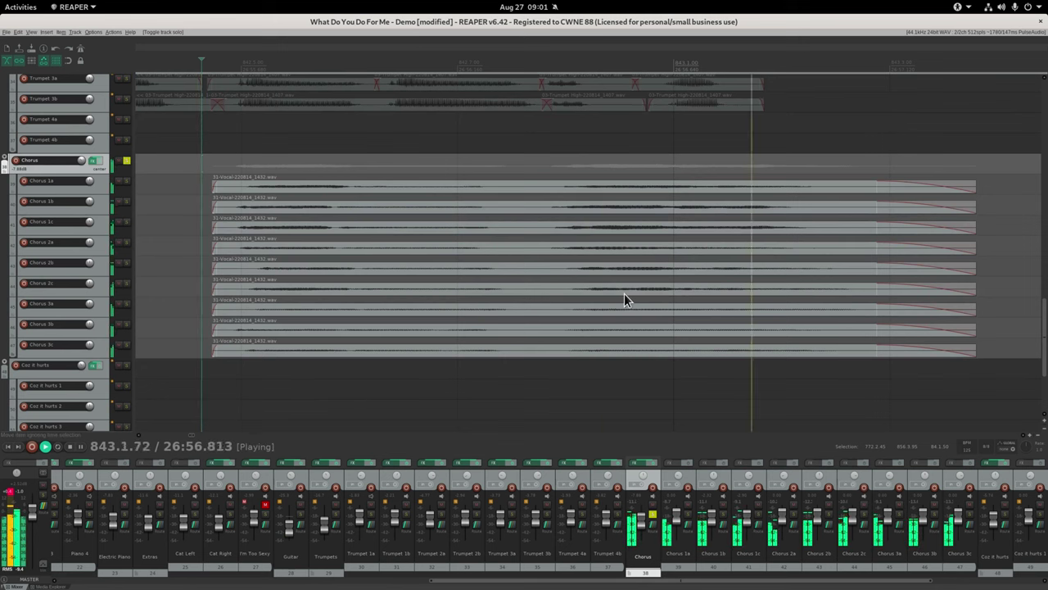
{"action": "scroll", "coordinate": [624, 294], "scroll_direction": "down", "scroll_amount": 5}
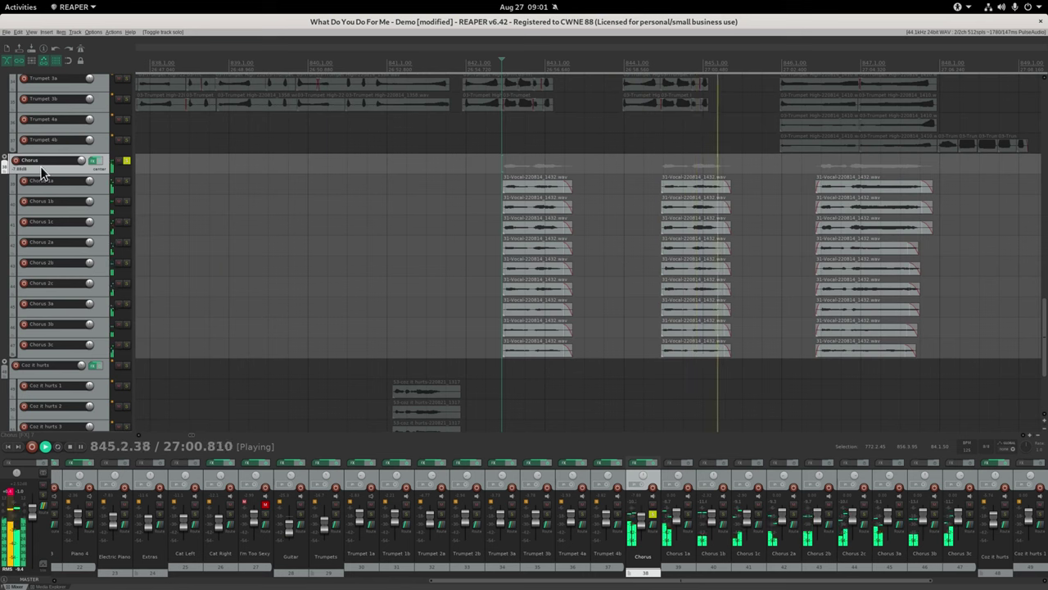
{"action": "key", "text": "space"}
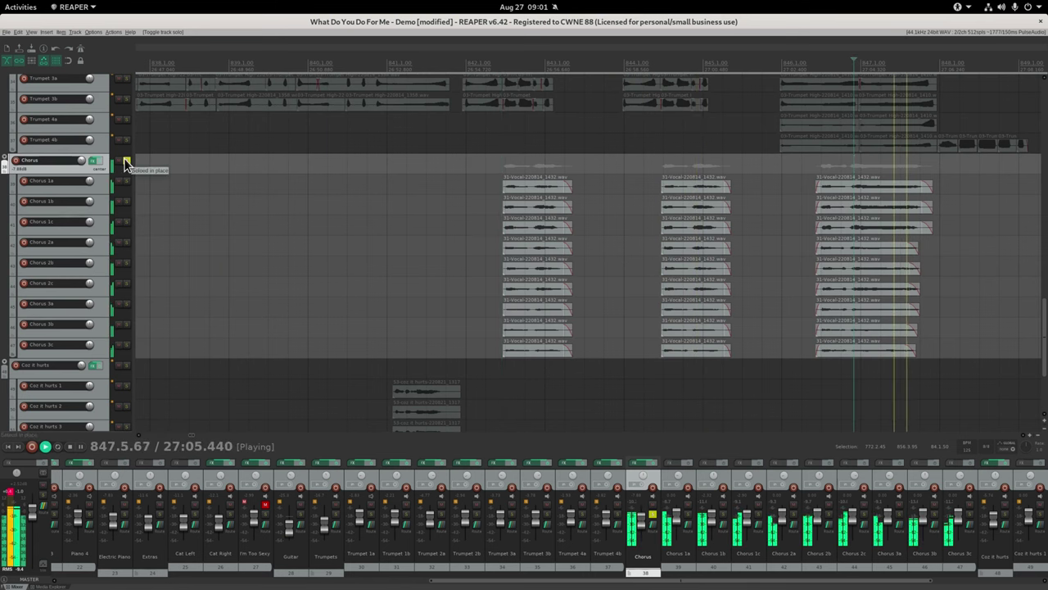
{"action": "left_click", "coordinate": [125, 163]}
{"action": "key", "text": "space"}
Solo the Coz it hurts group, play its clips from about measure 841, and take it out of solo.
{"action": "scroll", "coordinate": [107, 209], "scroll_direction": "down", "scroll_amount": 5}
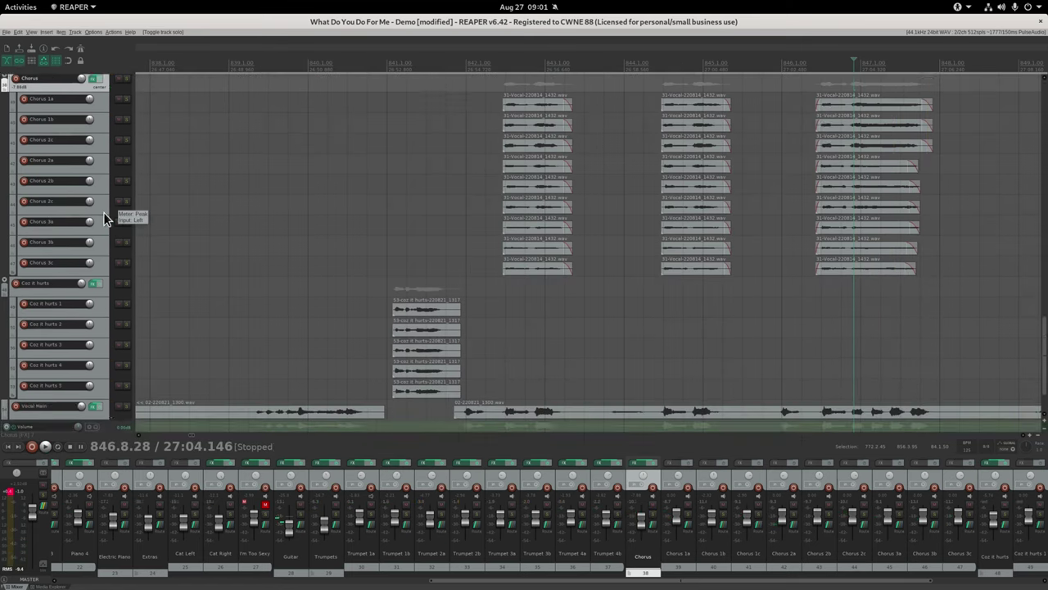
{"action": "left_click", "coordinate": [126, 218]}
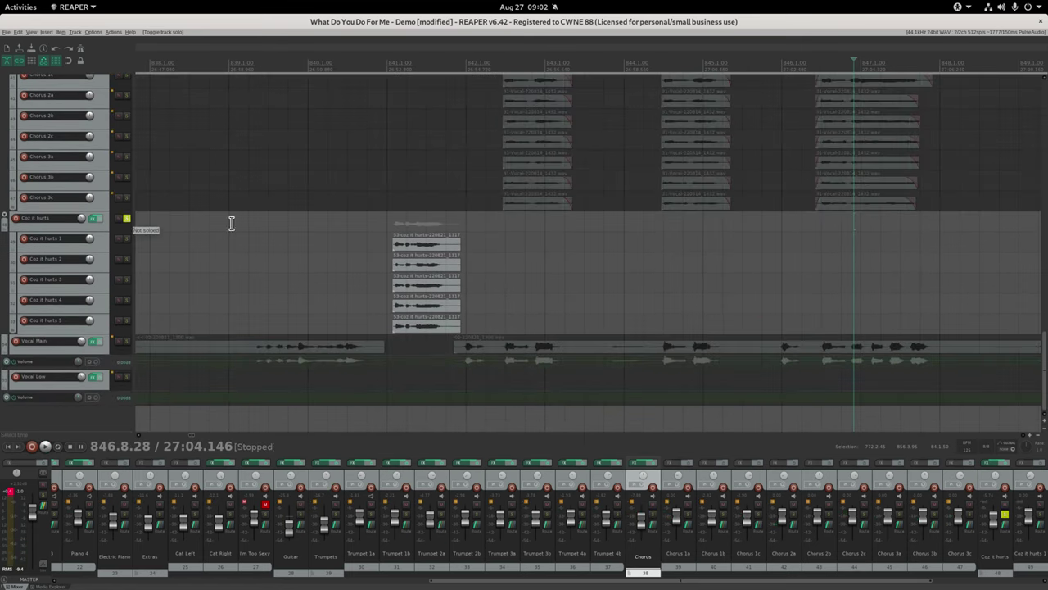
{"action": "left_click", "coordinate": [392, 201]}
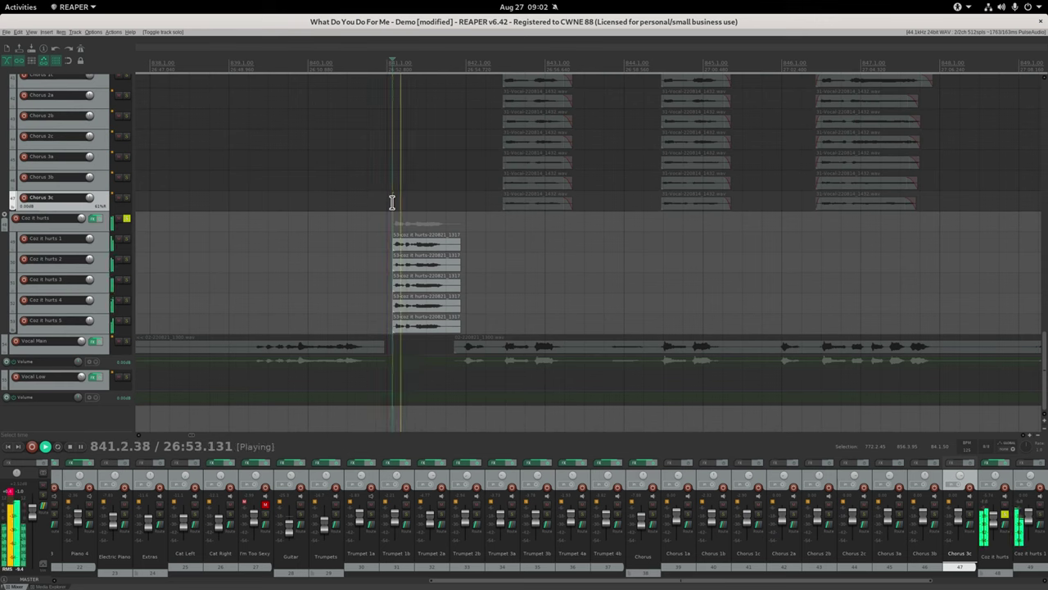
{"action": "key", "text": "space"}
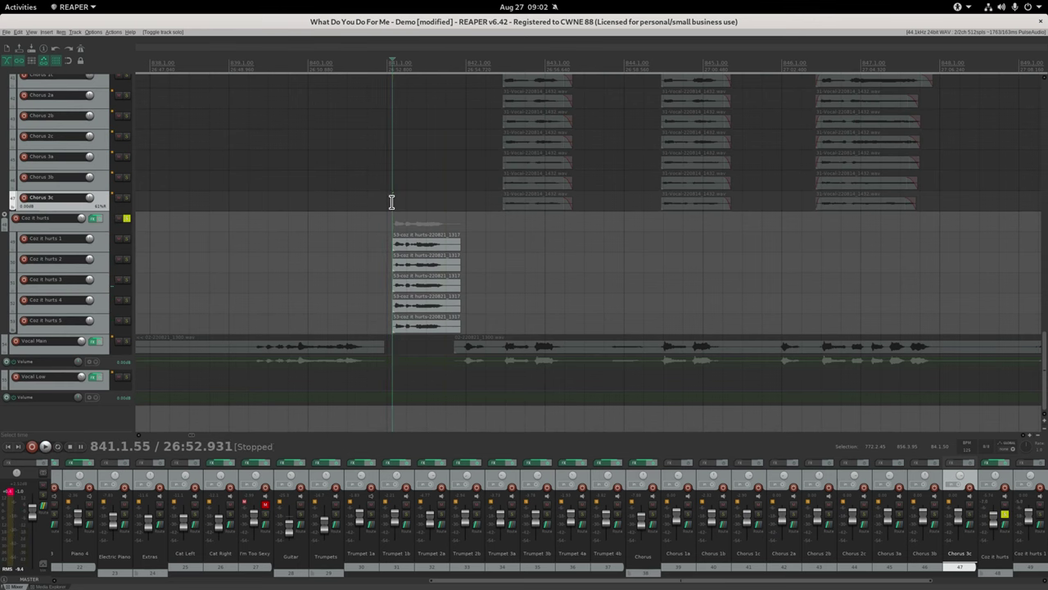
{"action": "left_click", "coordinate": [127, 218]}
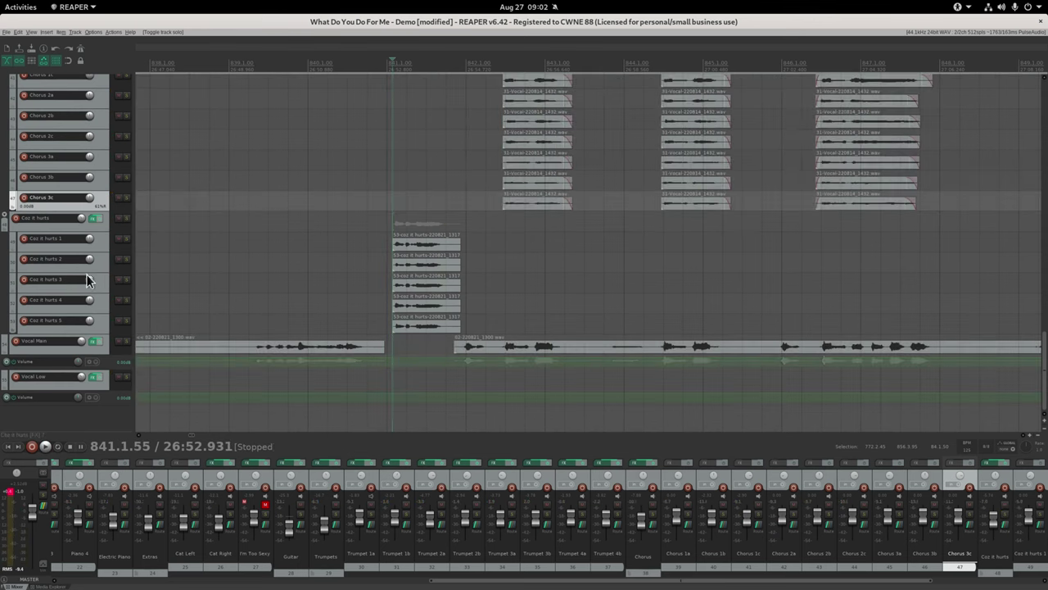
Solo Vocal Main and play a short passage of it from about measure 822.
{"action": "left_click", "coordinate": [126, 340]}
{"action": "scroll", "coordinate": [470, 377], "scroll_direction": "down", "scroll_amount": 5}
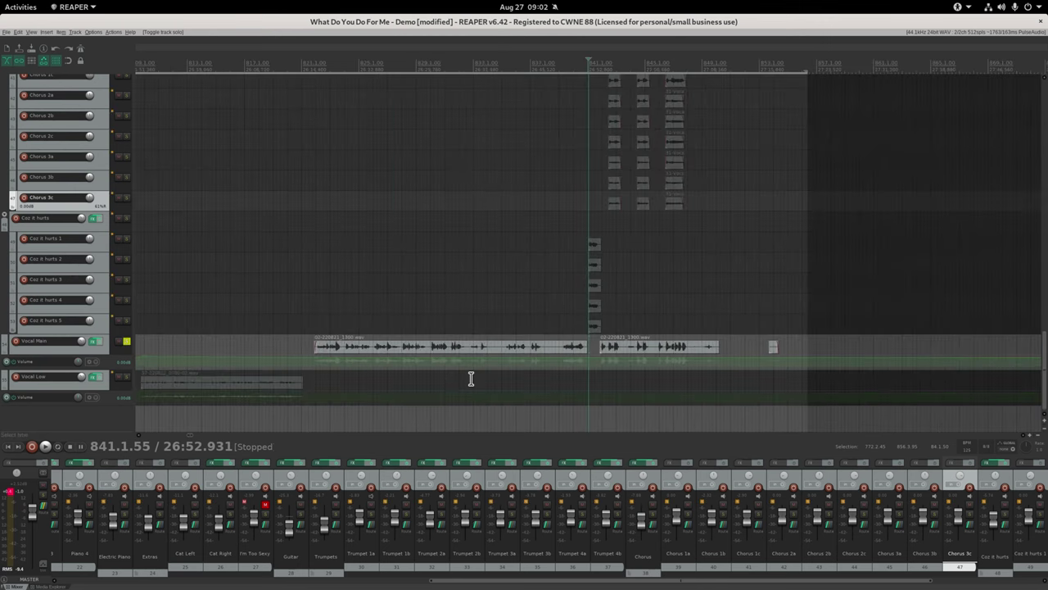
{"action": "left_click", "coordinate": [404, 322]}
{"action": "scroll", "coordinate": [404, 322], "scroll_direction": "up", "scroll_amount": 8}
{"action": "key", "text": "space"}
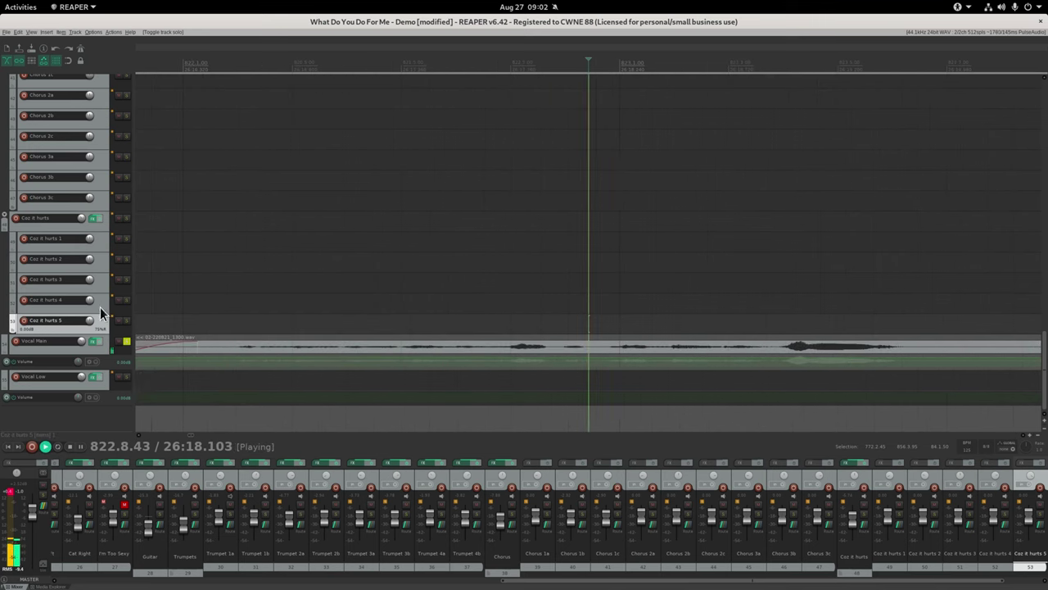
{"action": "key", "text": "space"}
Stop playback, locate the earlier Vocal Main clip near measure 774, and play it from about its beginning.
{"action": "scroll", "coordinate": [487, 305], "scroll_direction": "down", "scroll_amount": 6}
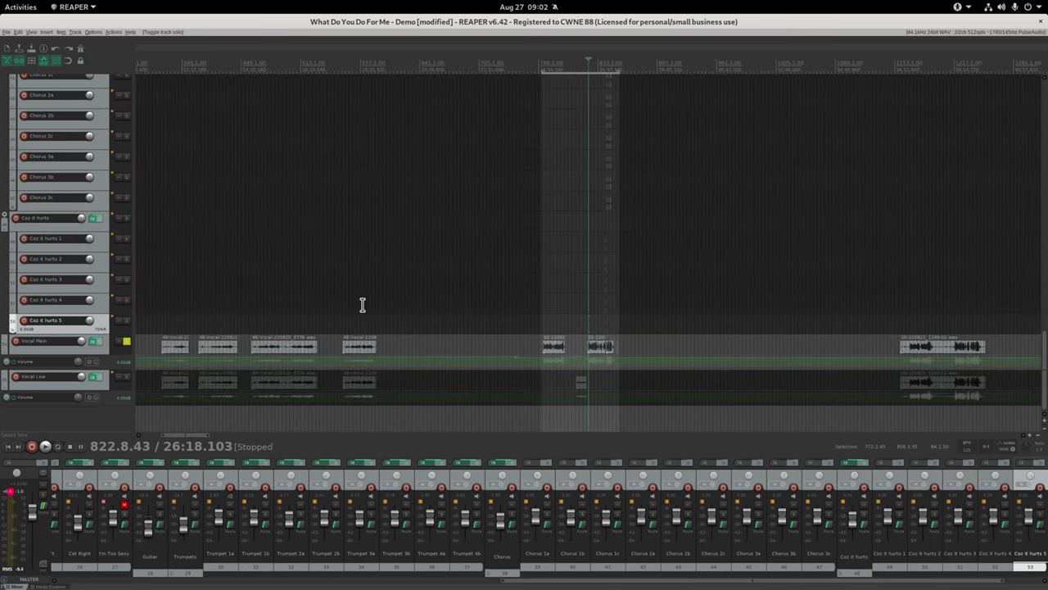
{"action": "left_click", "coordinate": [554, 297]}
{"action": "scroll", "coordinate": [554, 297], "scroll_direction": "up", "scroll_amount": 6}
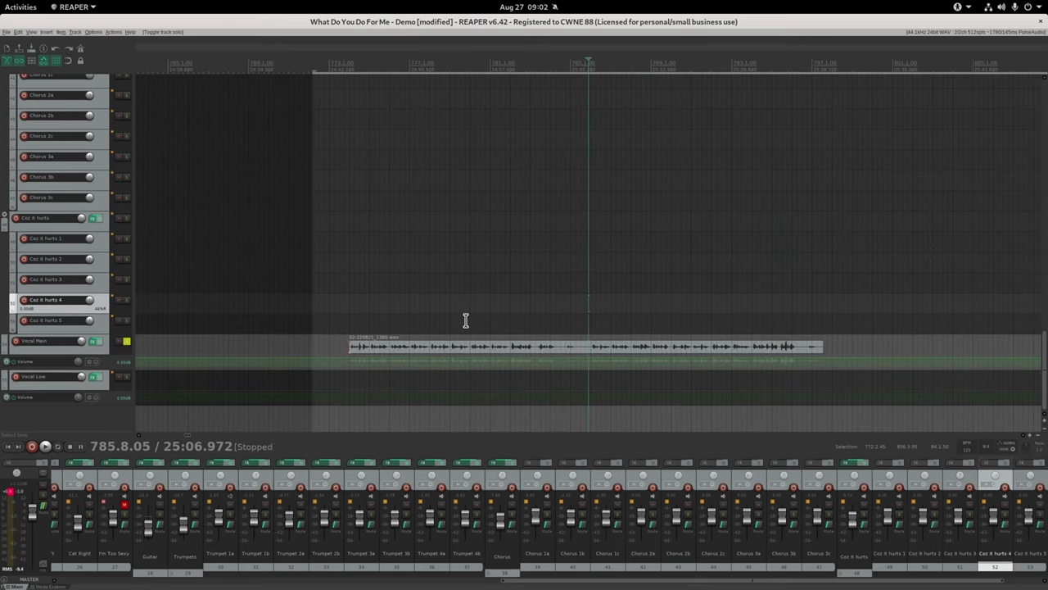
{"action": "scroll", "coordinate": [455, 303], "scroll_direction": "up", "scroll_amount": 2}
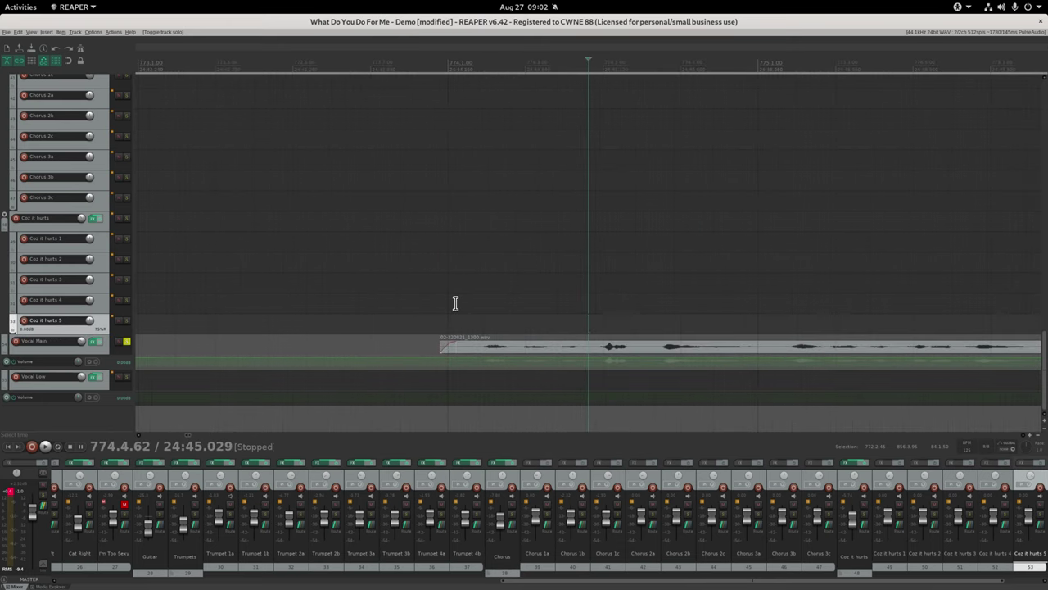
{"action": "scroll", "coordinate": [455, 303], "scroll_direction": "down", "scroll_amount": 5}
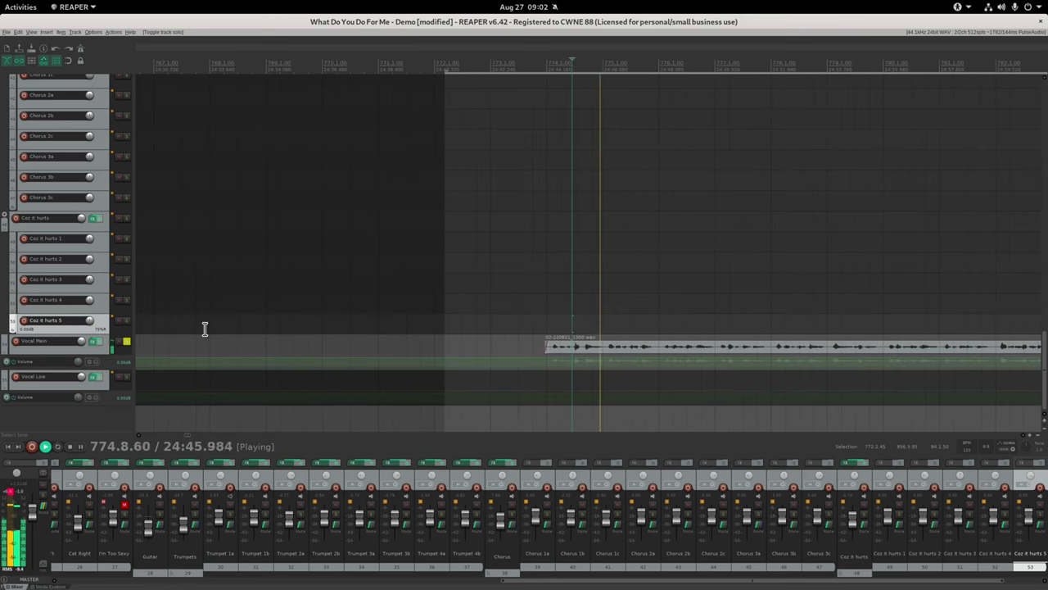
Open the Vocal Main effects chain and bypass ReaLimit, ReaDelay, Saturation, ReaEQ, De-esser and ReaComp to hear the dry vocal.
{"action": "left_click", "coordinate": [94, 341]}
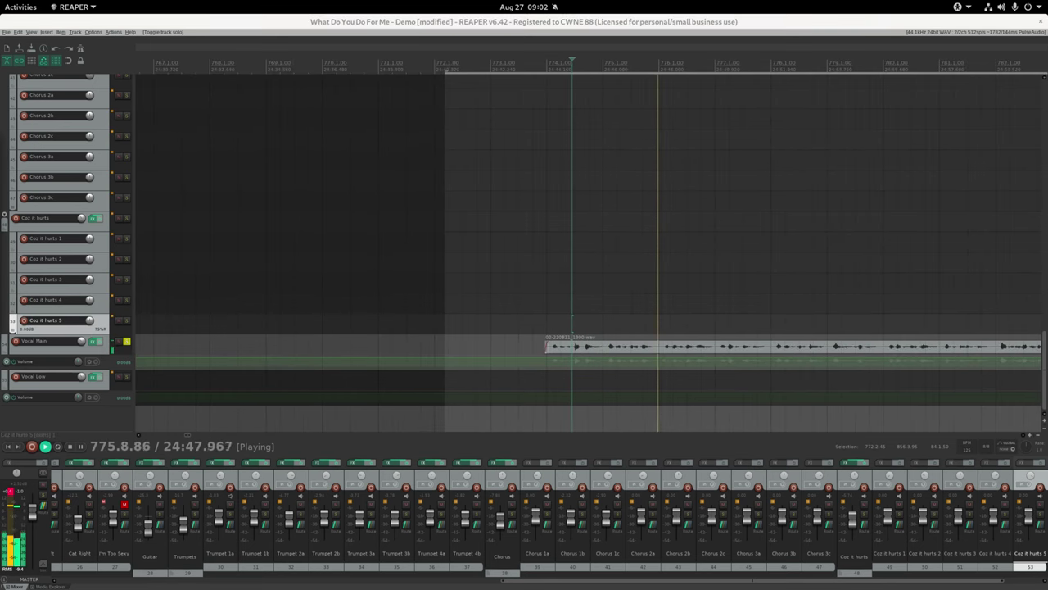
{"action": "left_click", "coordinate": [361, 171]}
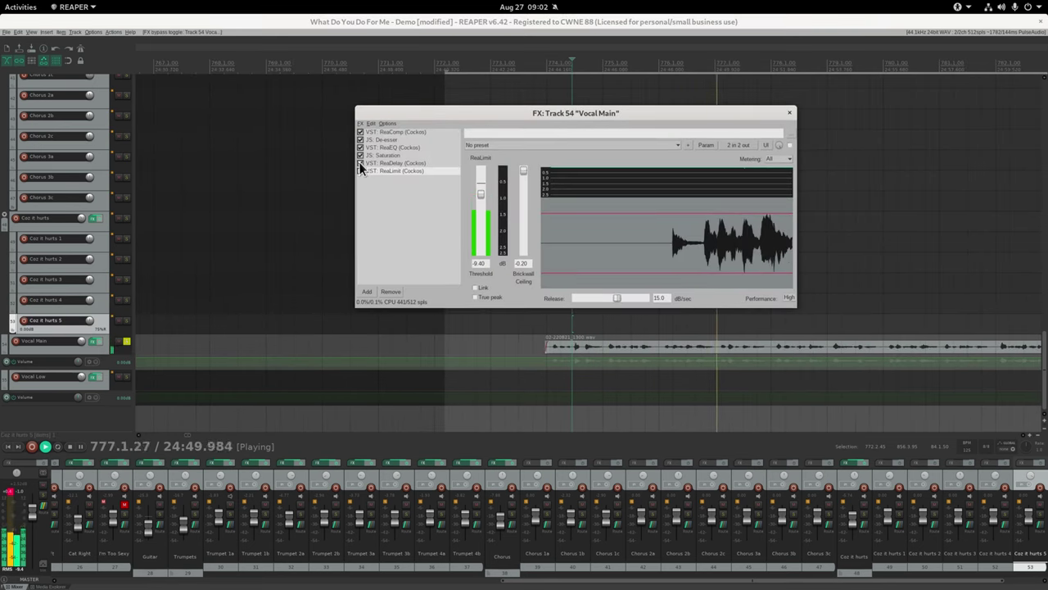
{"action": "left_click", "coordinate": [360, 163]}
{"action": "left_click", "coordinate": [361, 156]}
{"action": "left_click", "coordinate": [360, 147]}
{"action": "left_click", "coordinate": [360, 140]}
{"action": "left_click", "coordinate": [360, 131]}
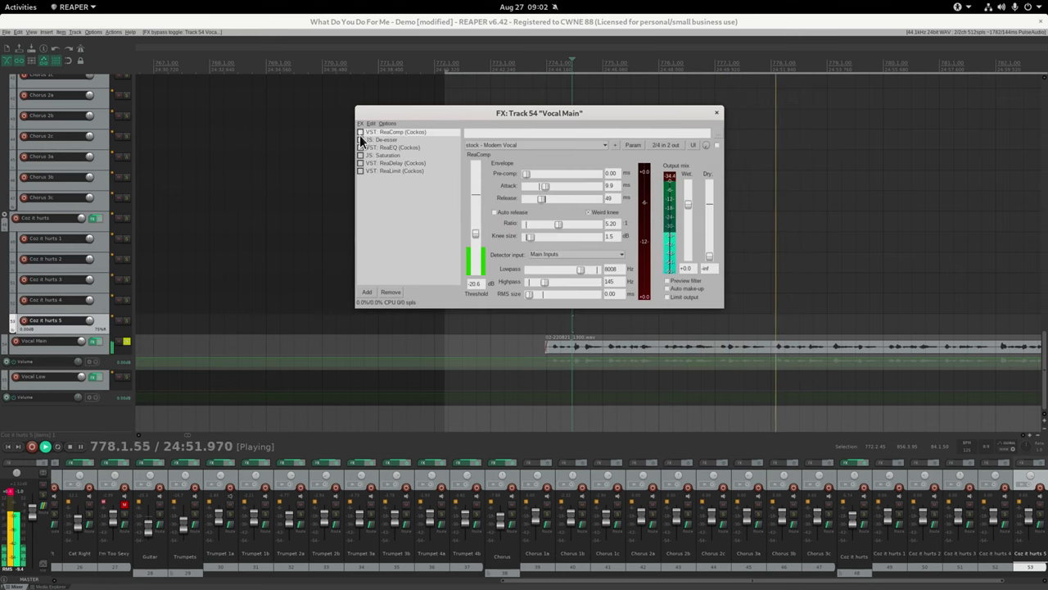
Re-enable ReaComp and the De-esser on Vocal Main, and restart playback from about measure 786.
{"action": "left_click", "coordinate": [360, 132]}
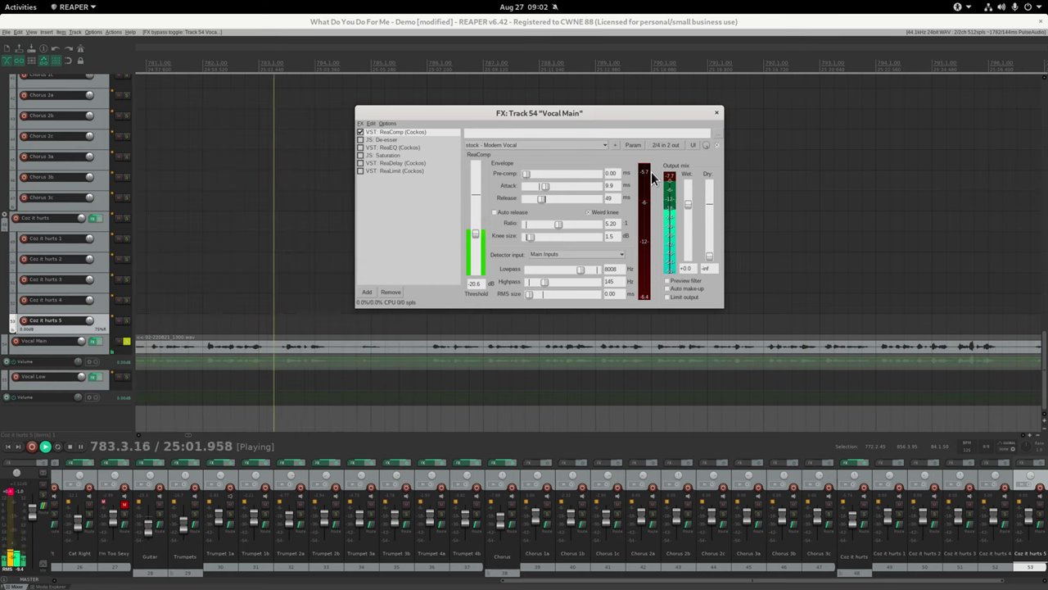
{"action": "left_click", "coordinate": [360, 140]}
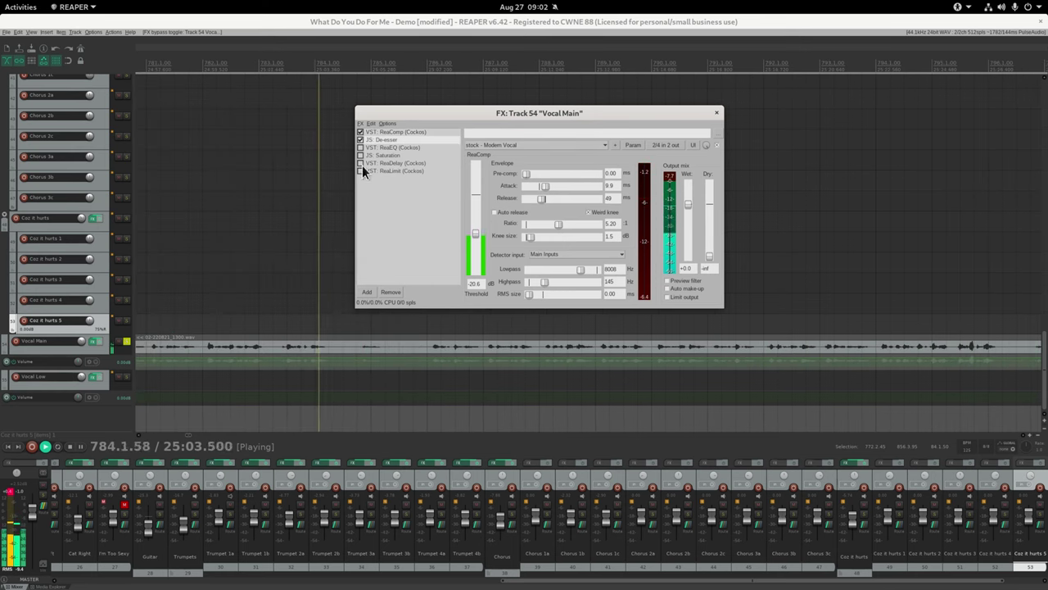
{"action": "left_click", "coordinate": [429, 314]}
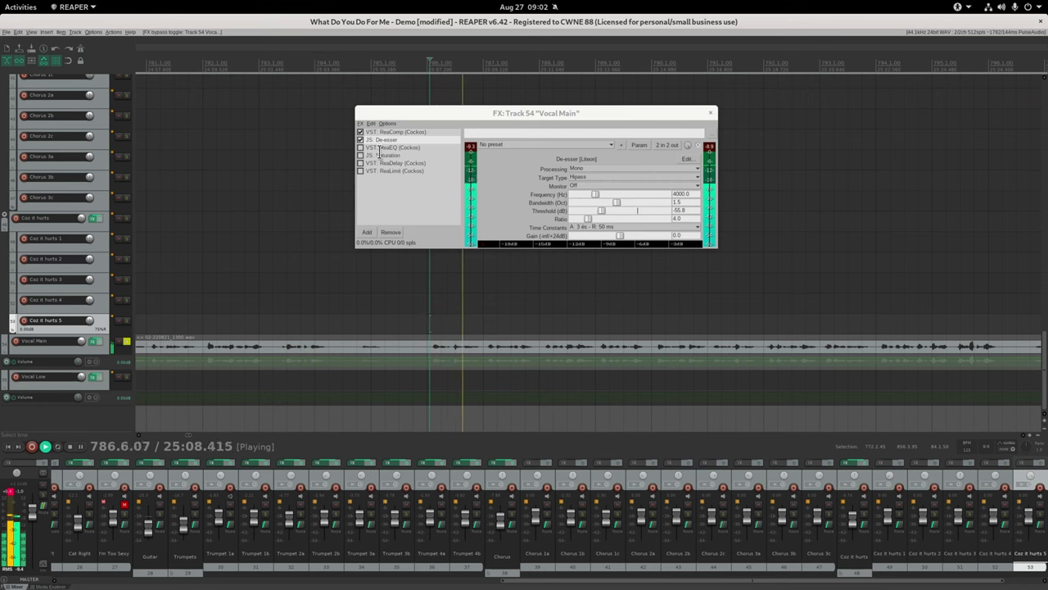
Re-enable ReaEQ on Vocal Main, and switch Saturation on and off again to compare the sound.
{"action": "left_click", "coordinate": [359, 148]}
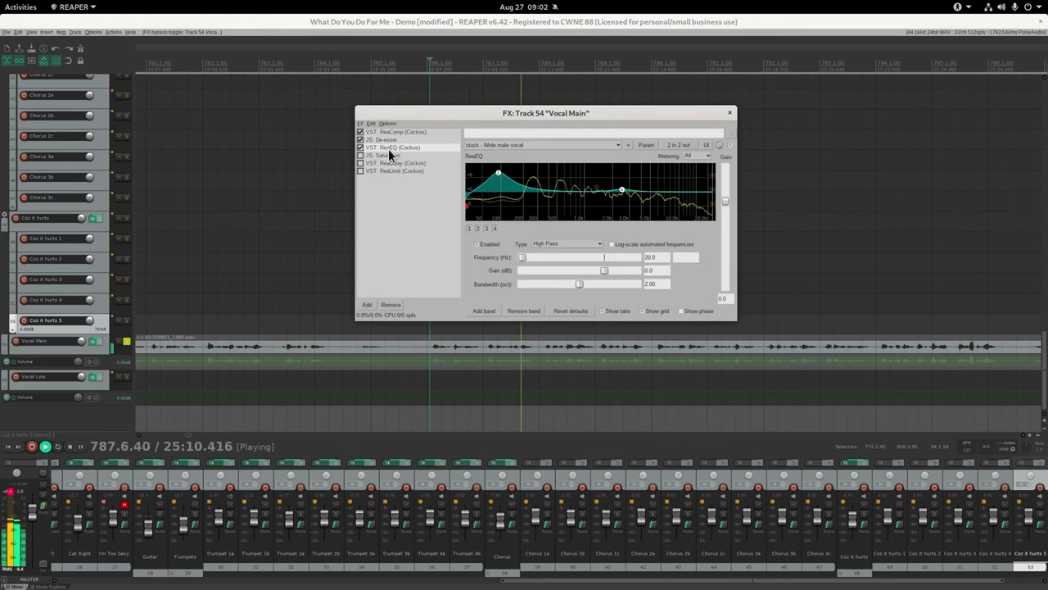
{"action": "left_click", "coordinate": [361, 155]}
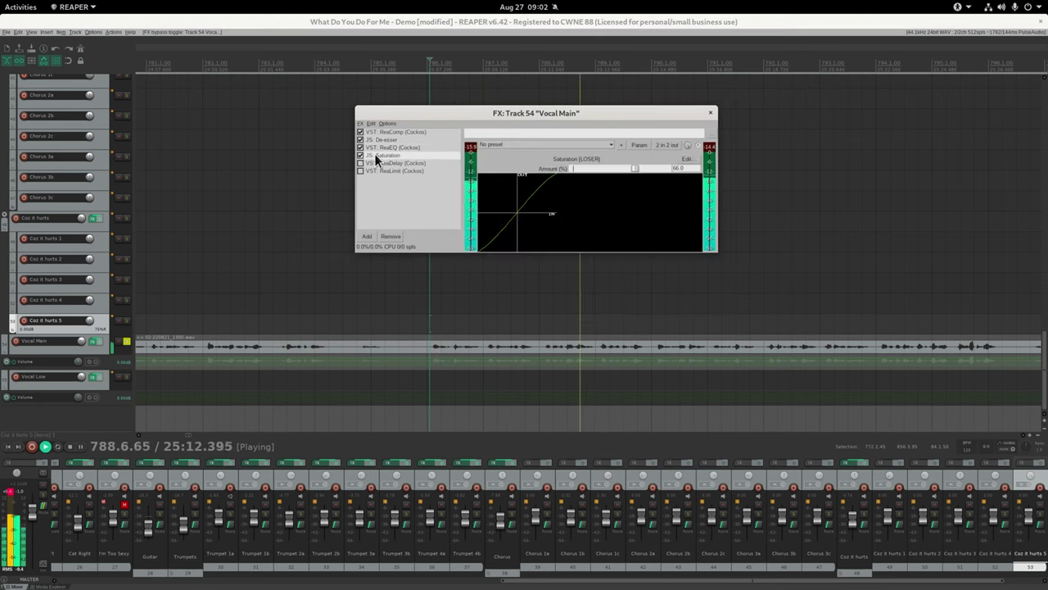
{"action": "left_click", "coordinate": [360, 156]}
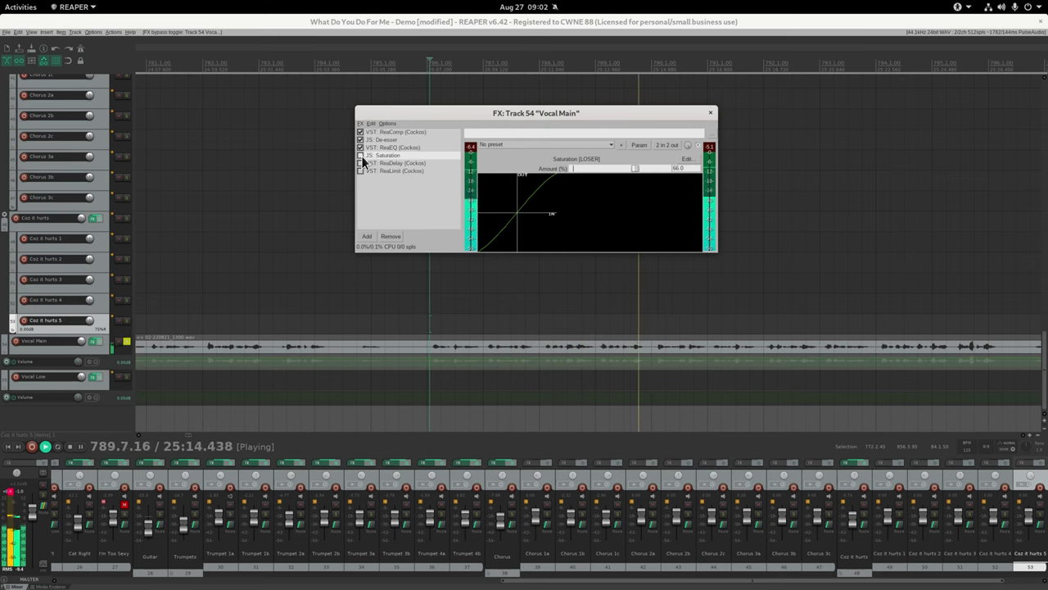
Re-enable ReaDelay and ReaLimit, replay the vocal from about measure 776, and close the Vocal Main effects chain.
{"action": "left_click", "coordinate": [360, 163]}
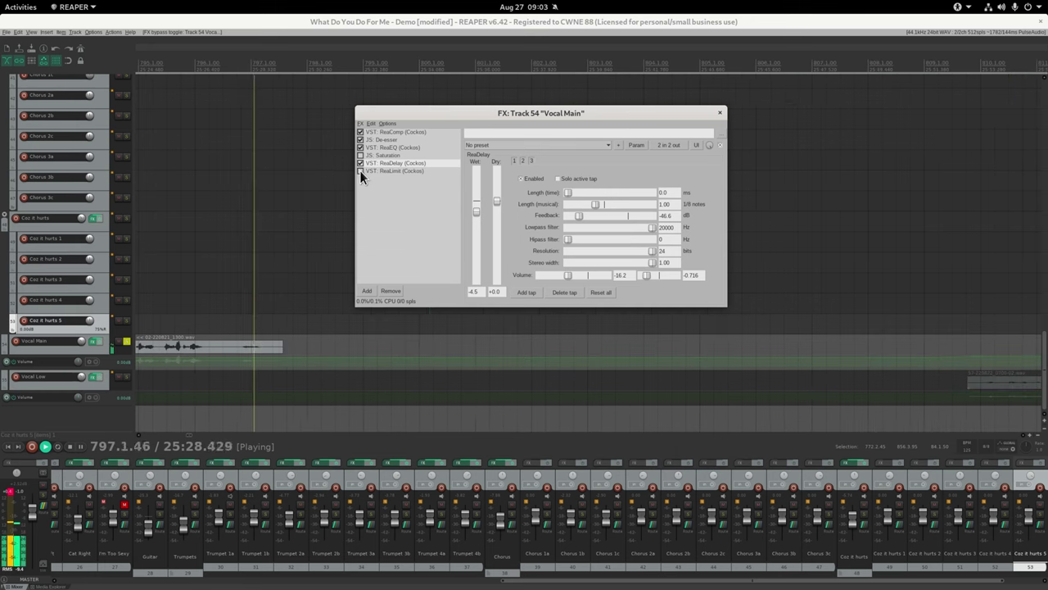
{"action": "left_click", "coordinate": [360, 170]}
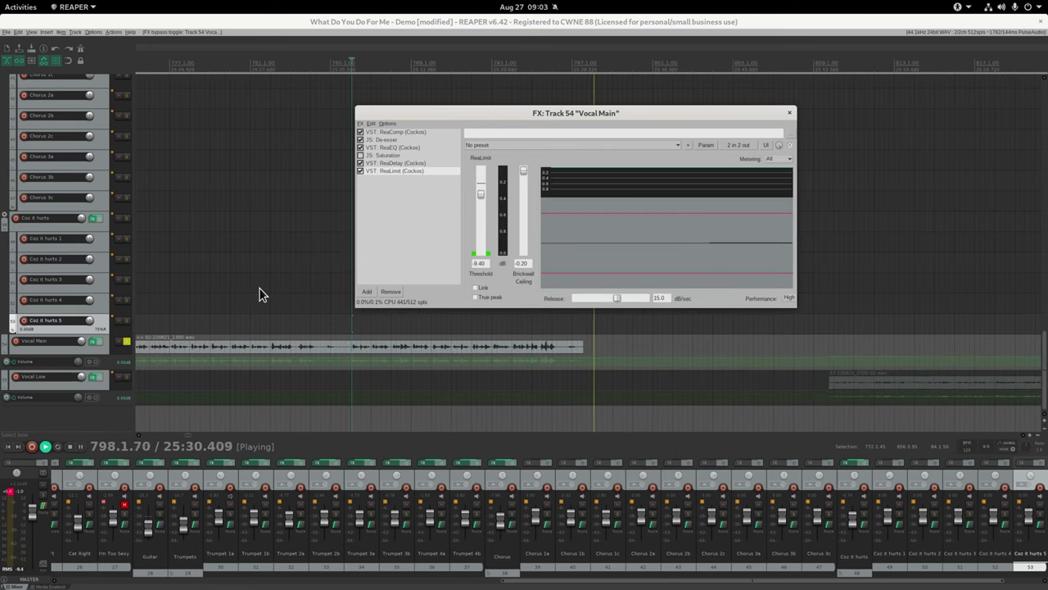
{"action": "left_click", "coordinate": [151, 279]}
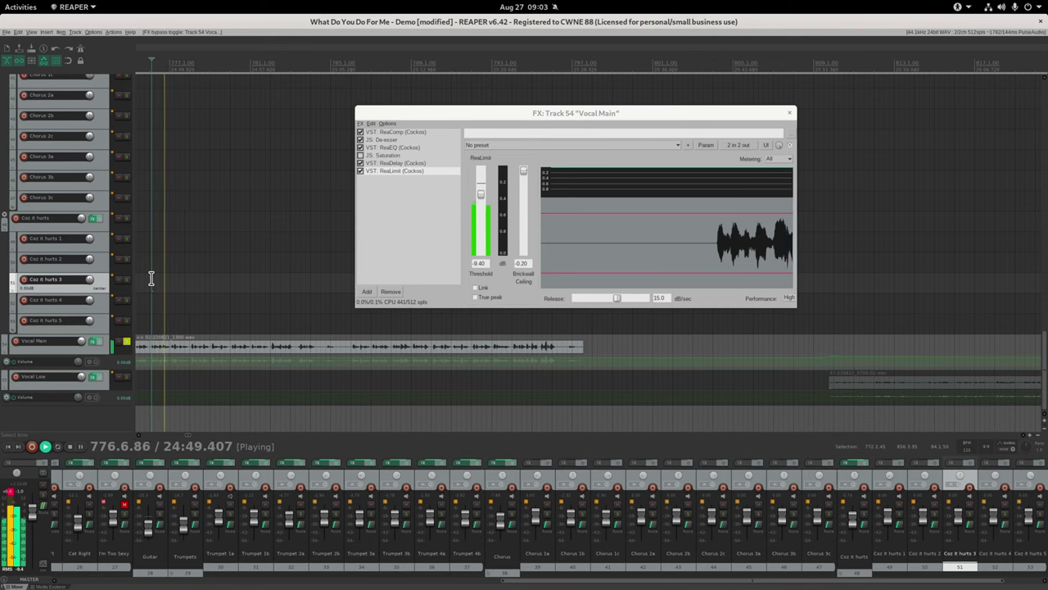
{"action": "left_click", "coordinate": [789, 112]}
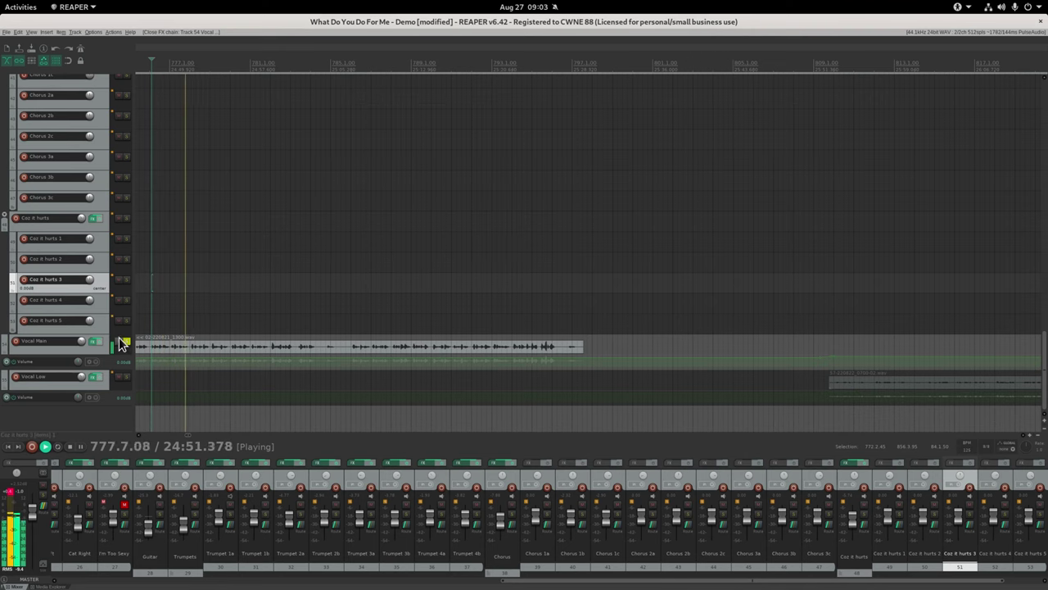